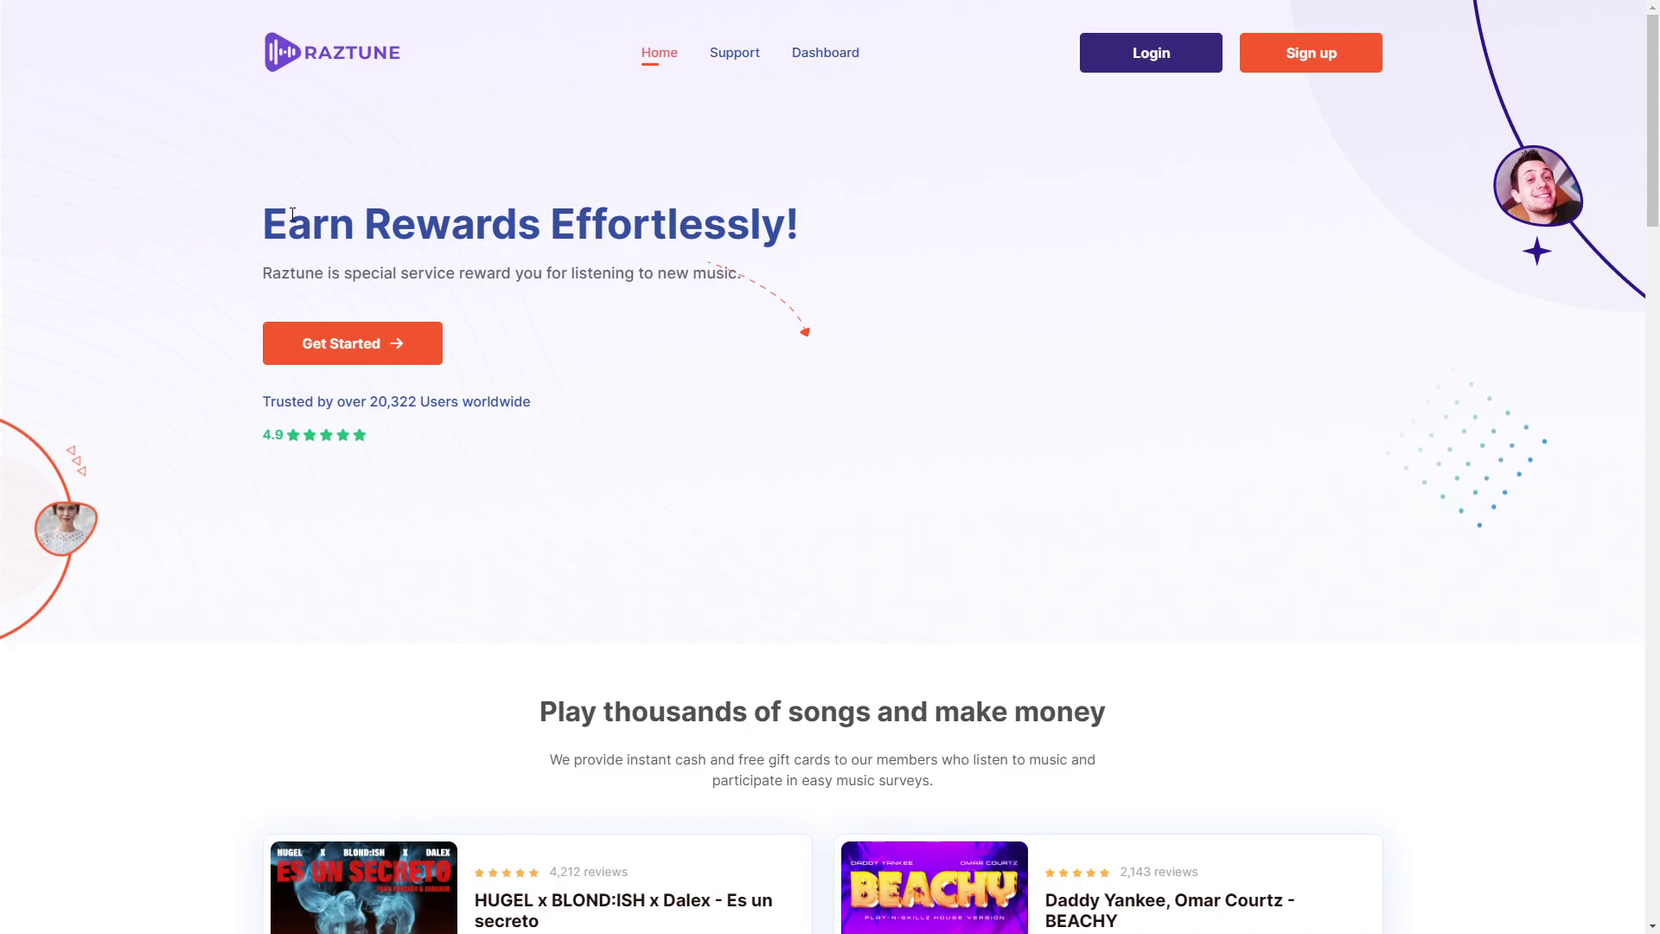
Highlight and then deselect the Raztune homepage hero heading while reviewing the page.
left_click_drag(265, 223, 800, 228)
left_click(786, 170)
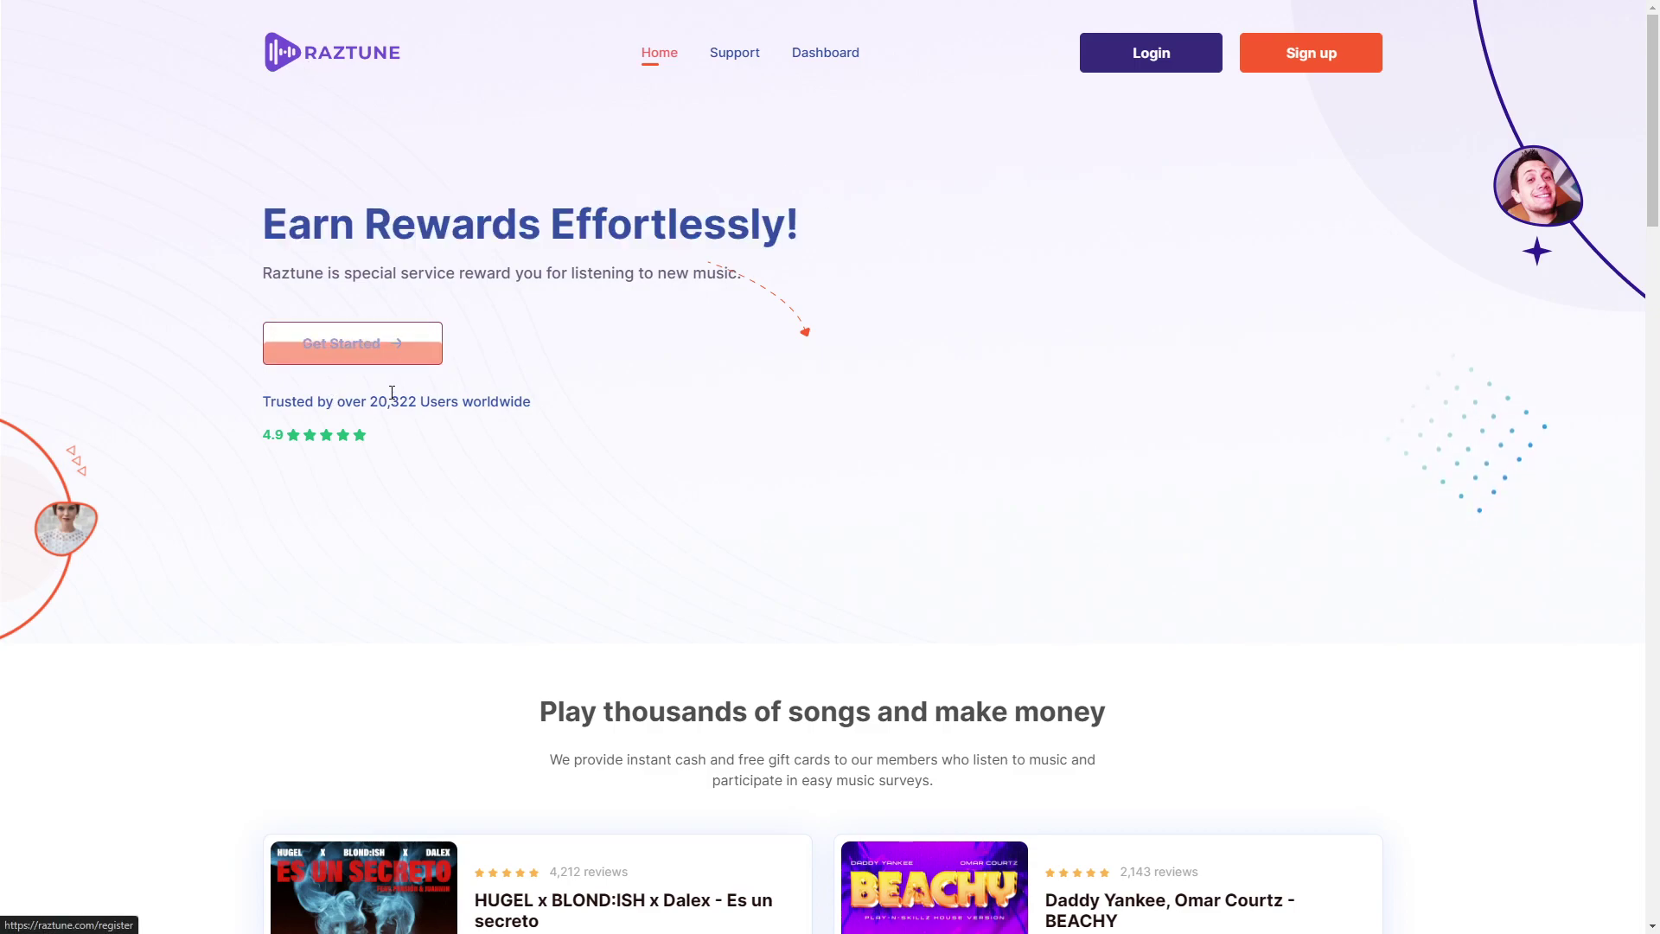
scroll(714, 426, "down", 2)
scroll(714, 427, "down", 2)
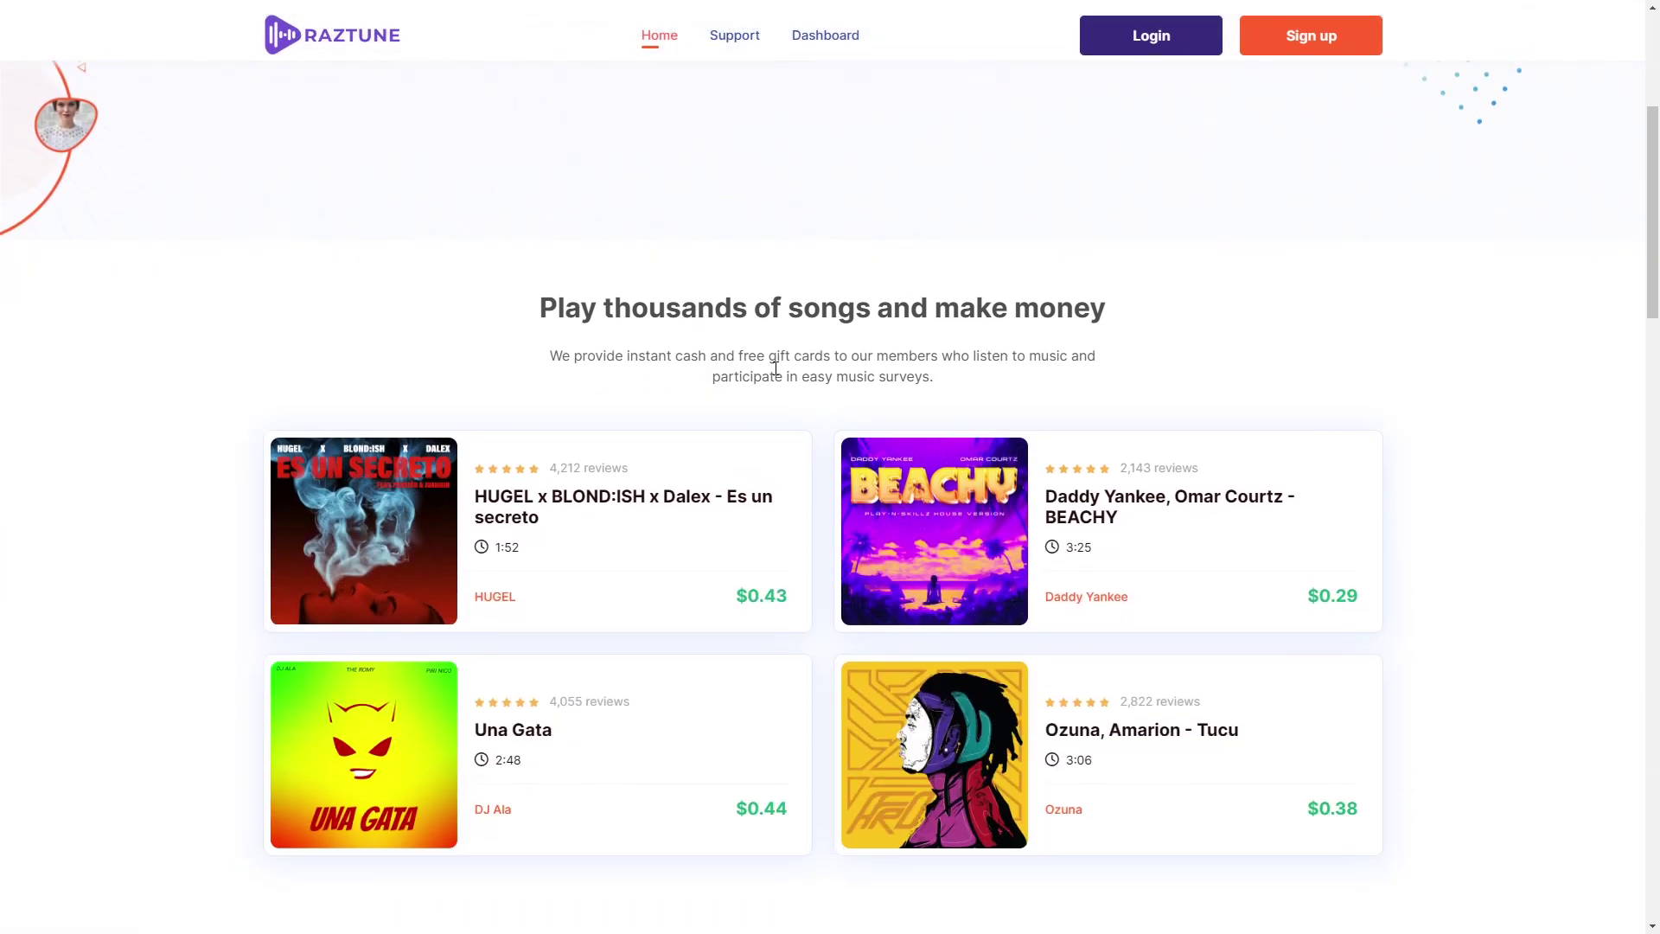
scroll(779, 359, "down", 1)
scroll(780, 360, "down", 2)
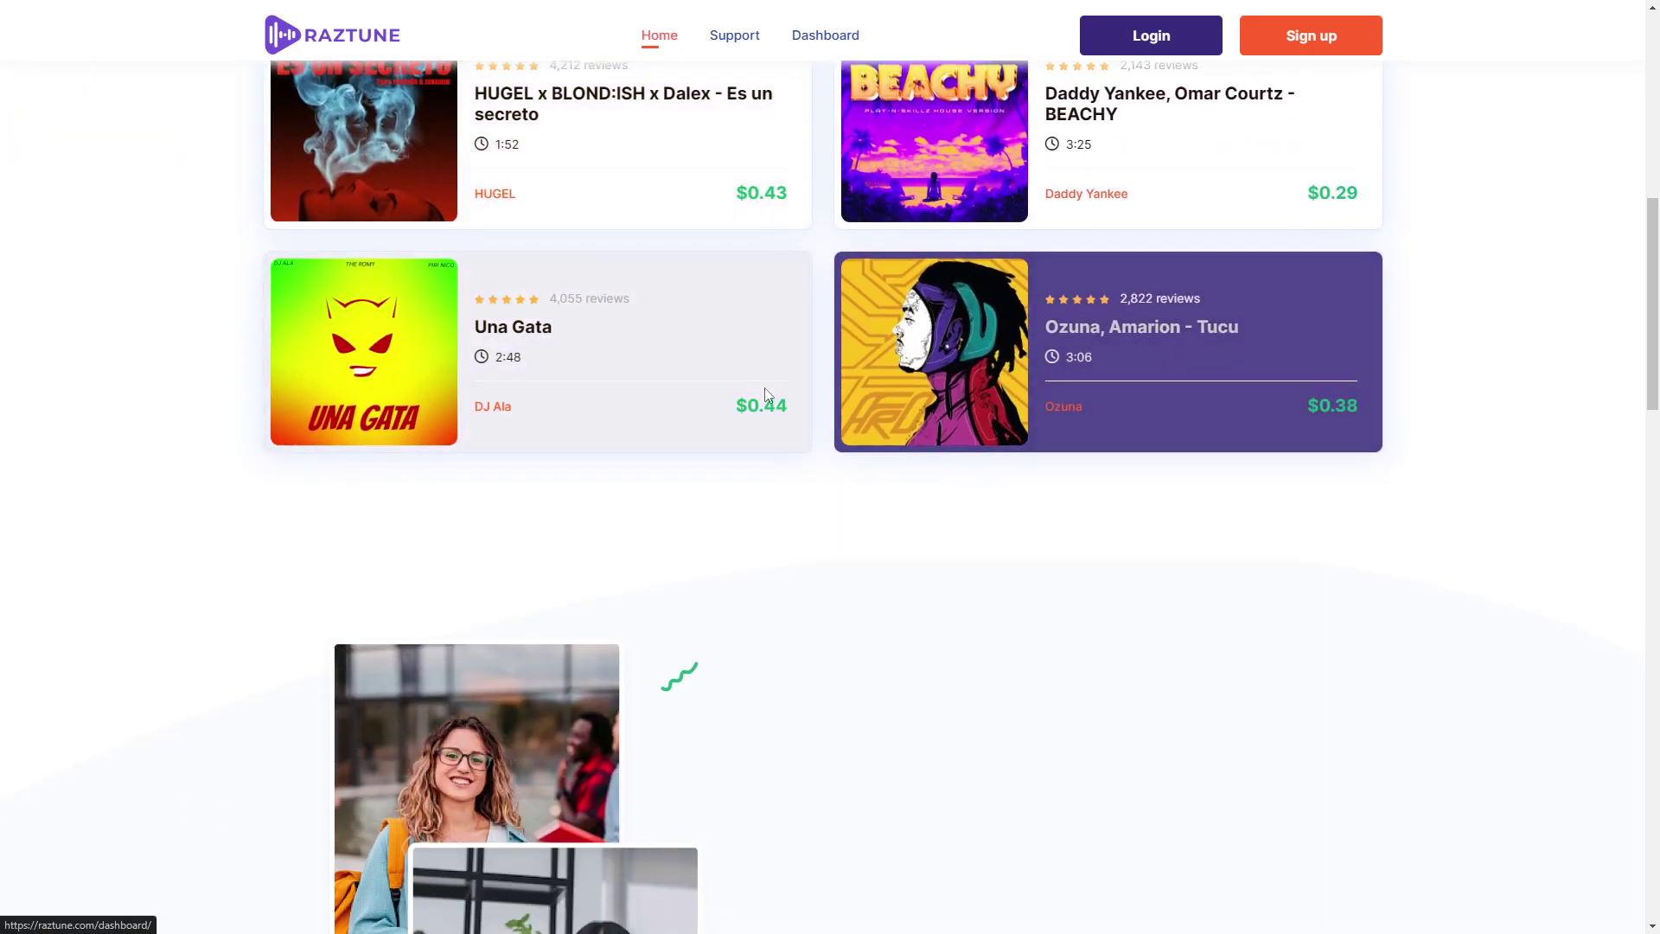
scroll(751, 387, "down", 4)
scroll(754, 410, "down", 4)
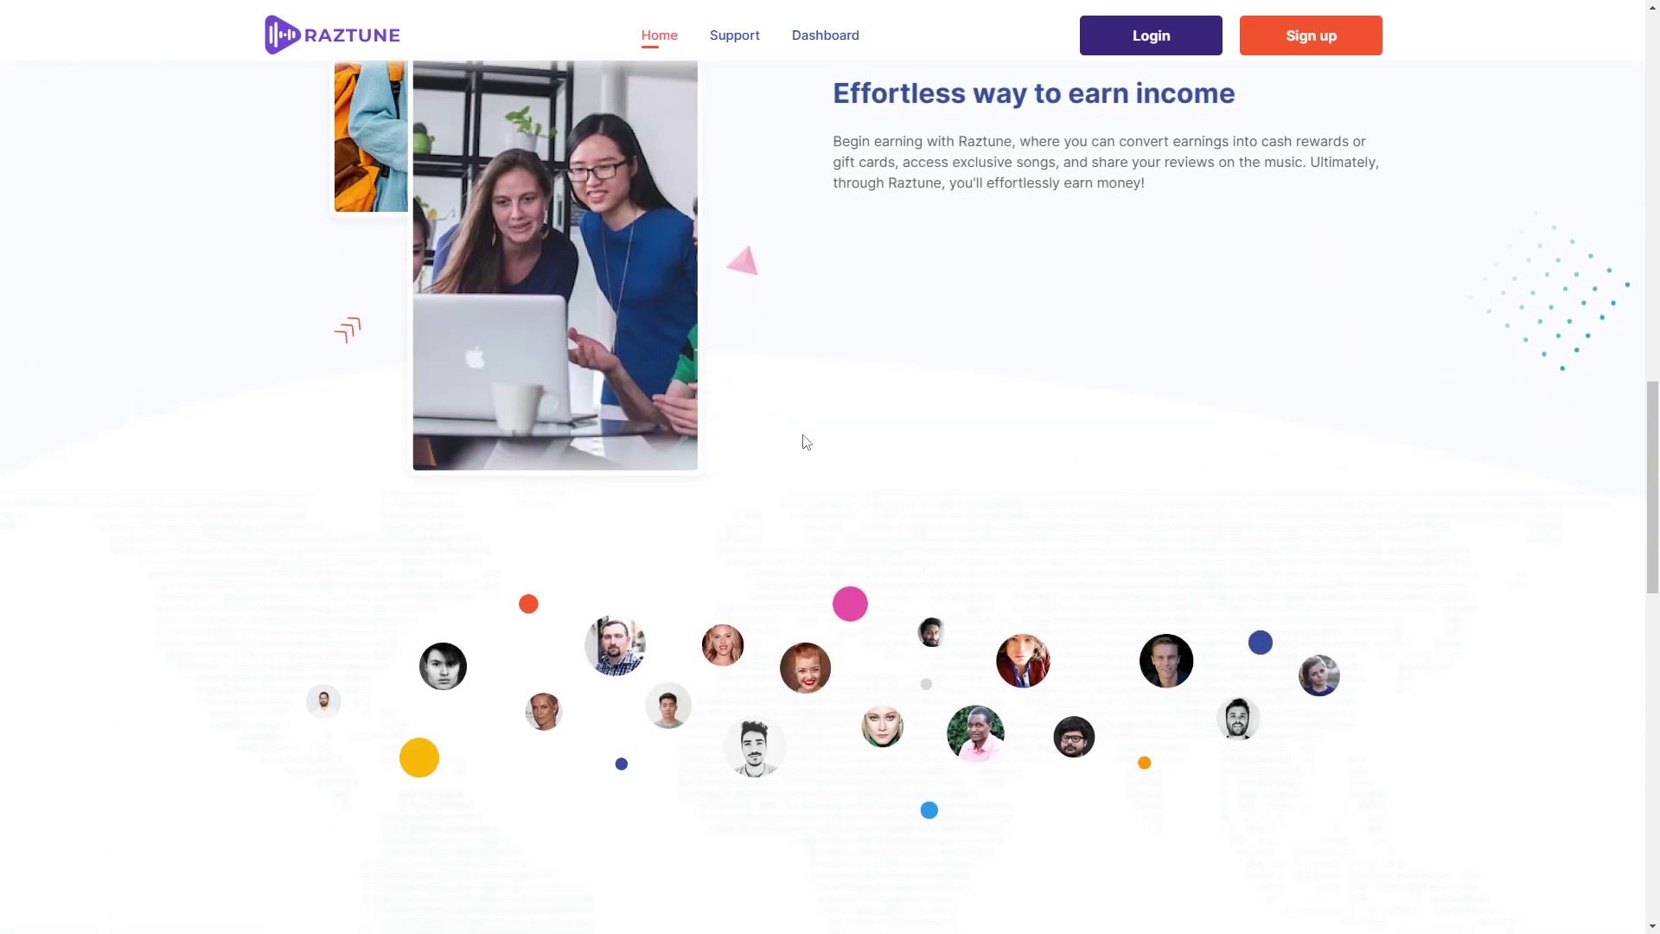
scroll(801, 440, "down", 8)
scroll(803, 441, "down", 4)
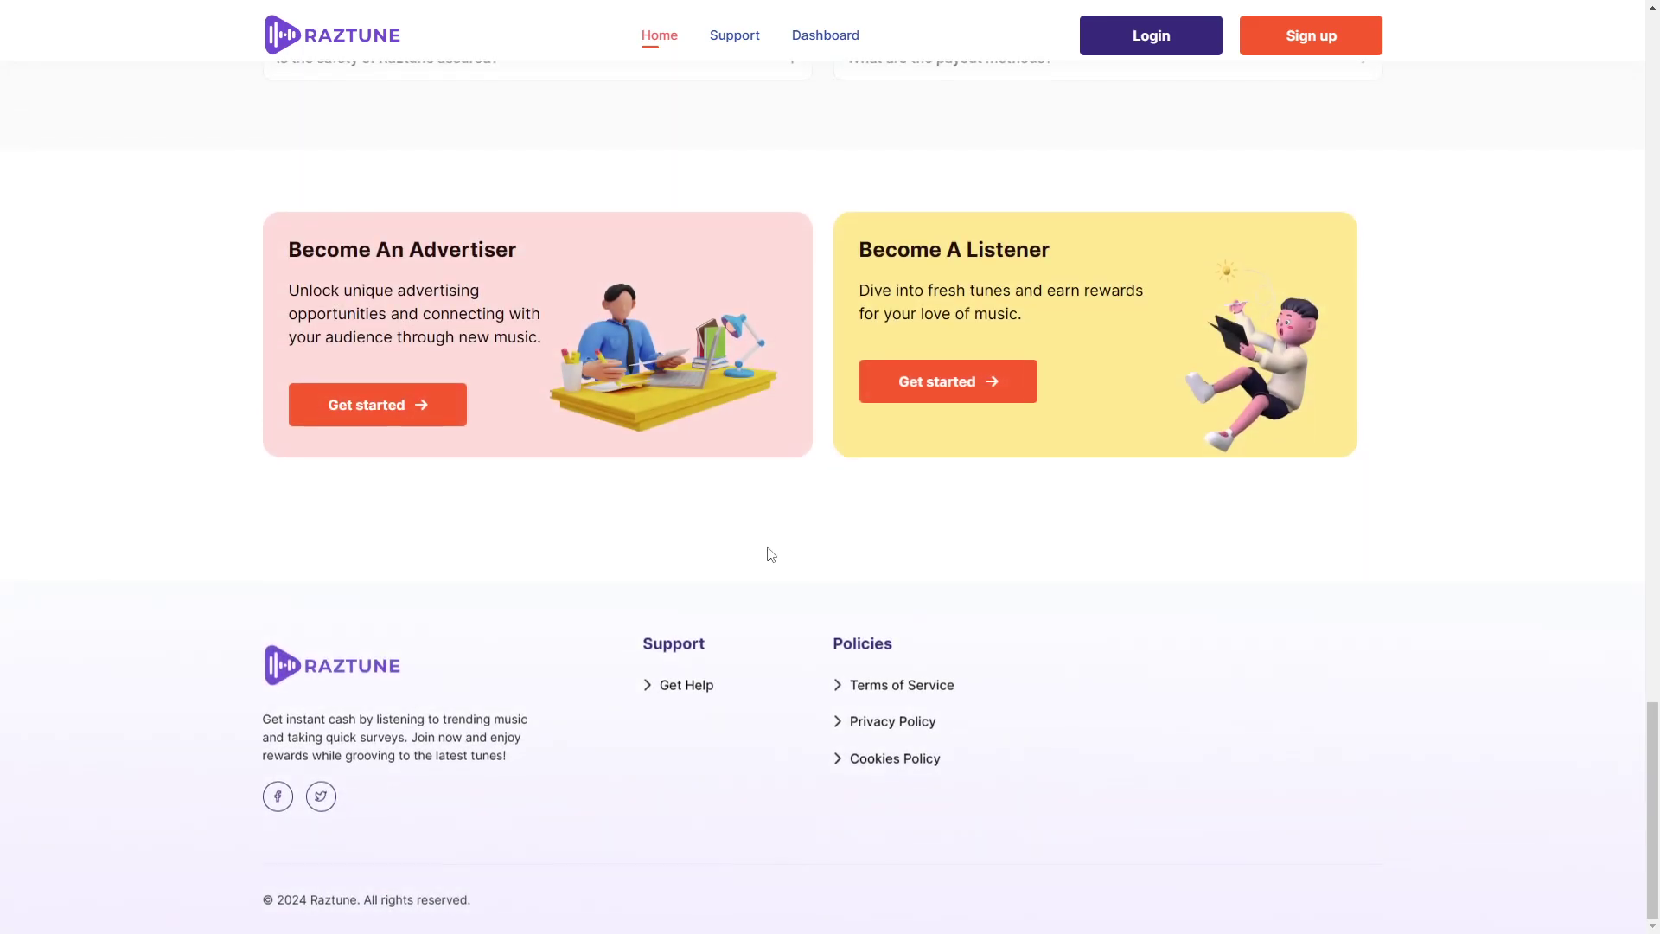
scroll(765, 552, "up", 10)
scroll(786, 544, "up", 10)
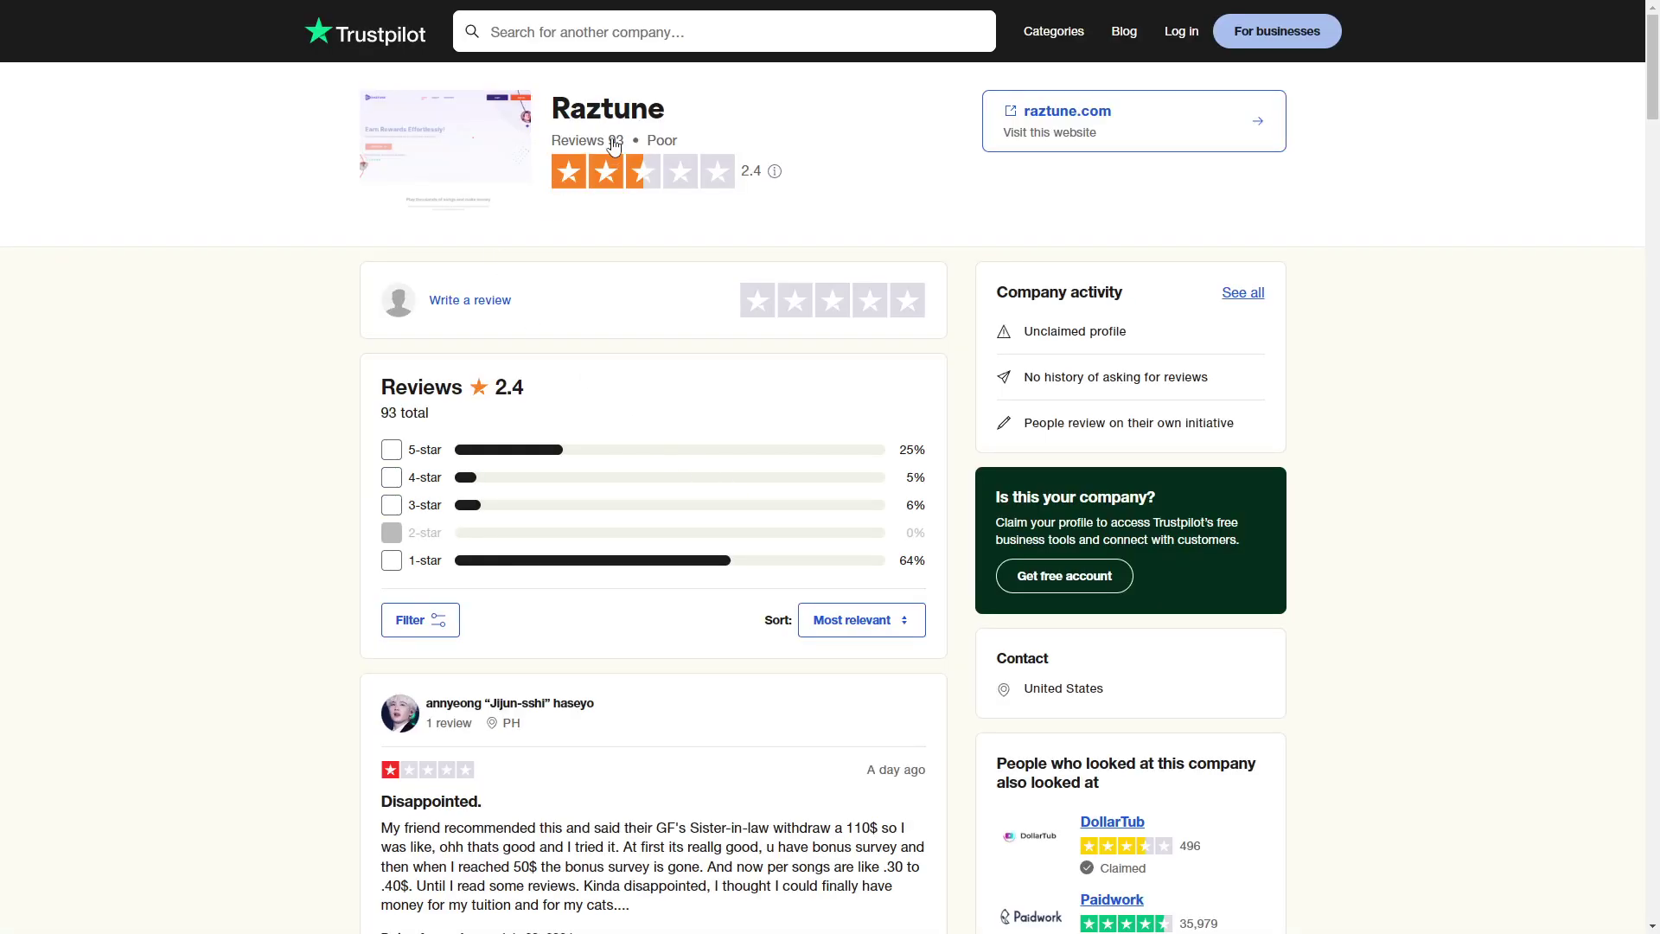
scroll(778, 150, "down", 1)
scroll(776, 194, "down", 2)
scroll(765, 208, "up", 3)
scroll(335, 541, "down", 3)
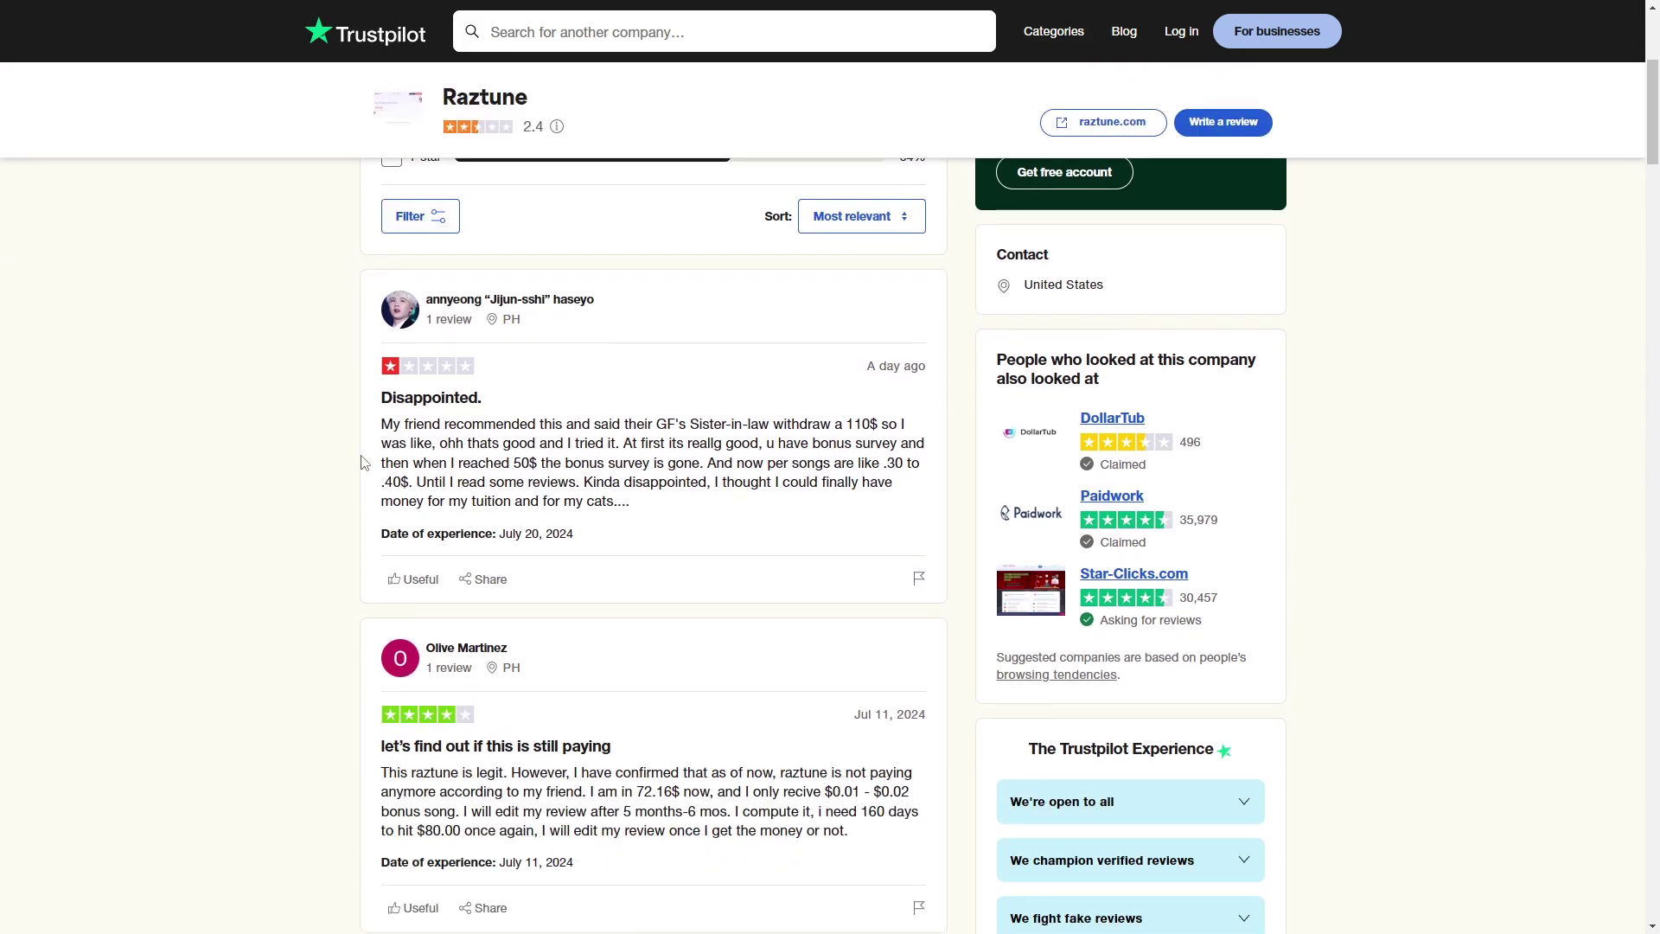
left_click_drag(387, 425, 600, 429)
Filter Raztune's Trustpilot reviews to 5-star only, then switch the filter to 1-star only.
left_click(602, 431)
scroll(354, 492, "up", 3)
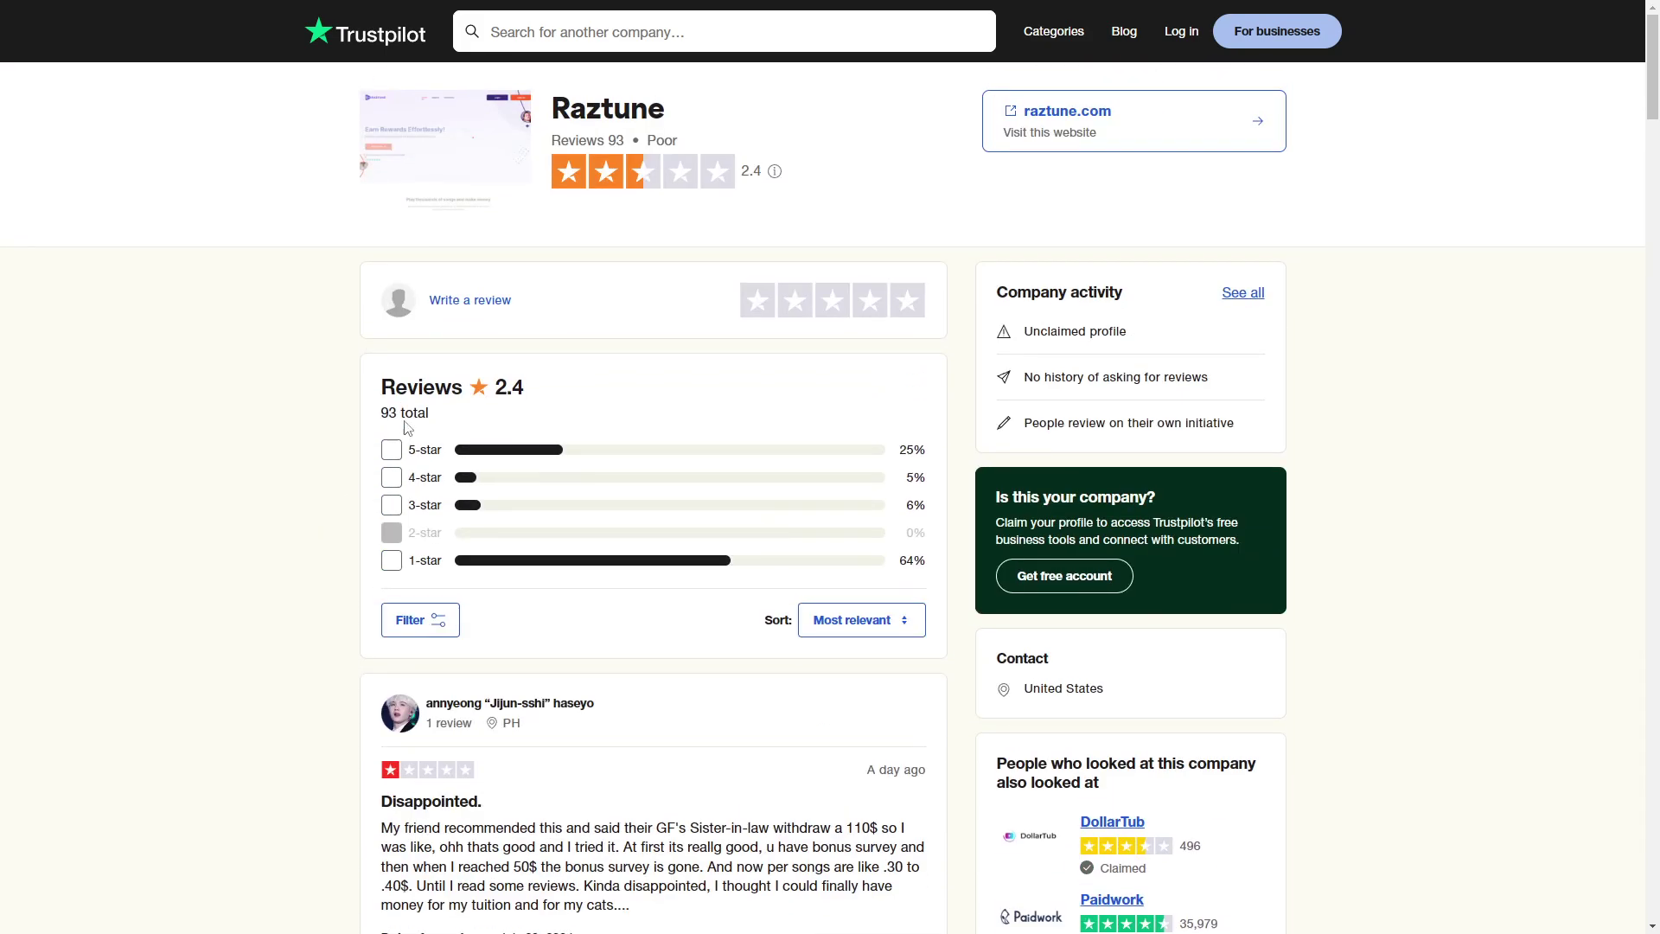
left_click(390, 449)
scroll(334, 501, "down", 3)
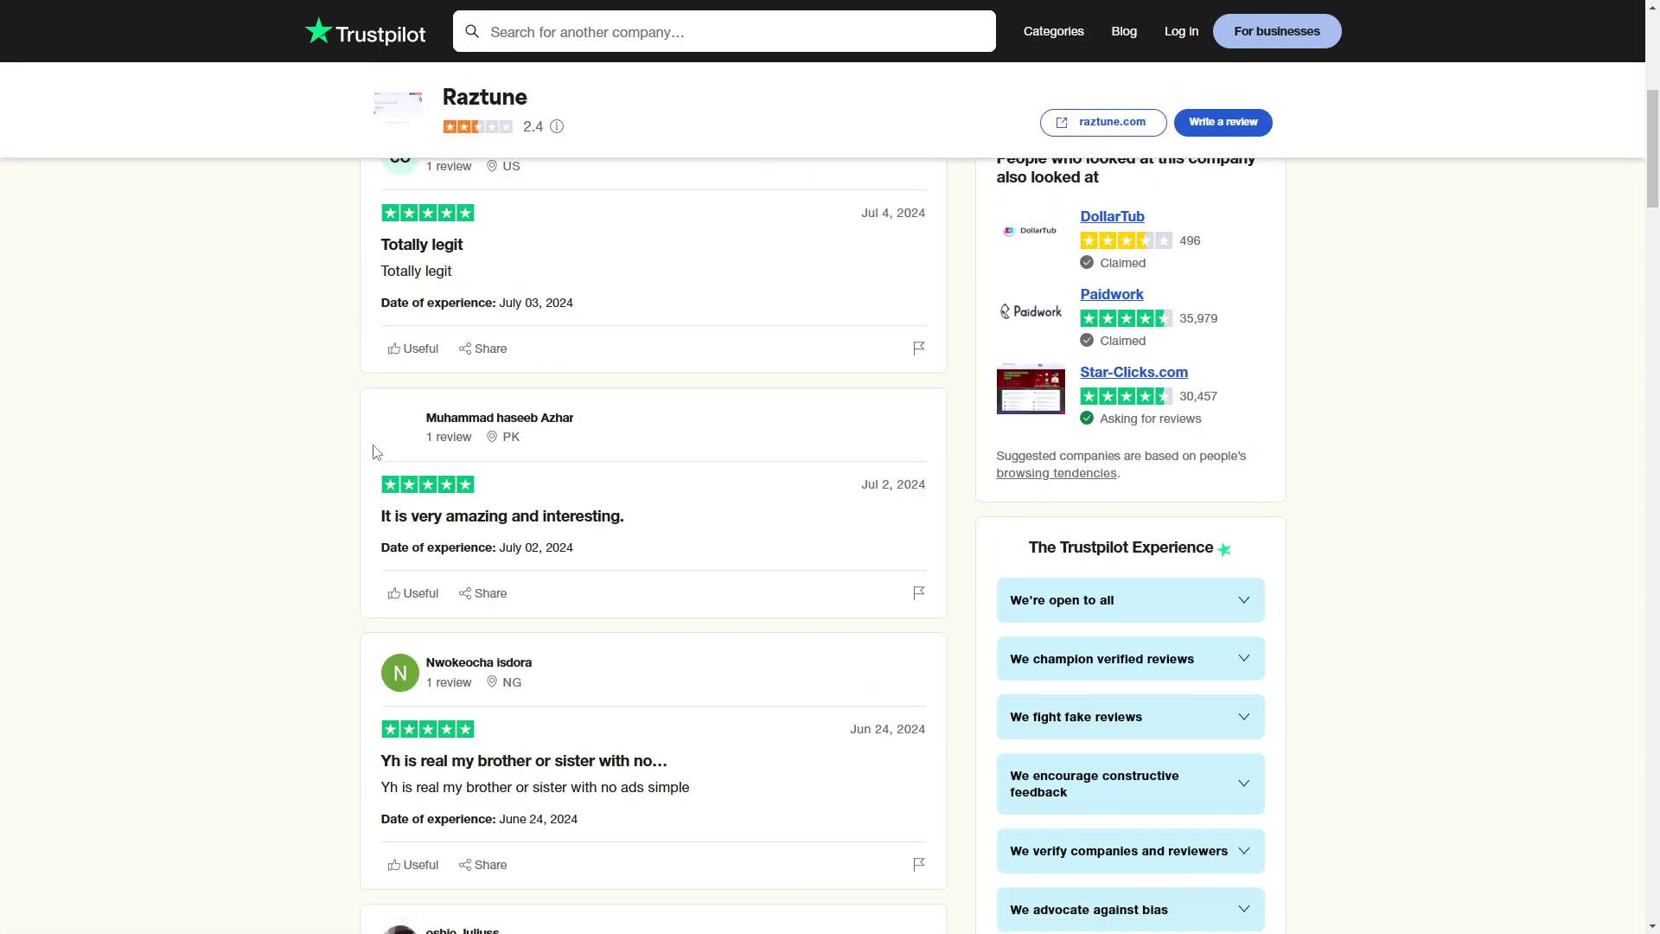
scroll(382, 471, "down", 2)
scroll(484, 539, "down", 2)
scroll(456, 539, "down", 3)
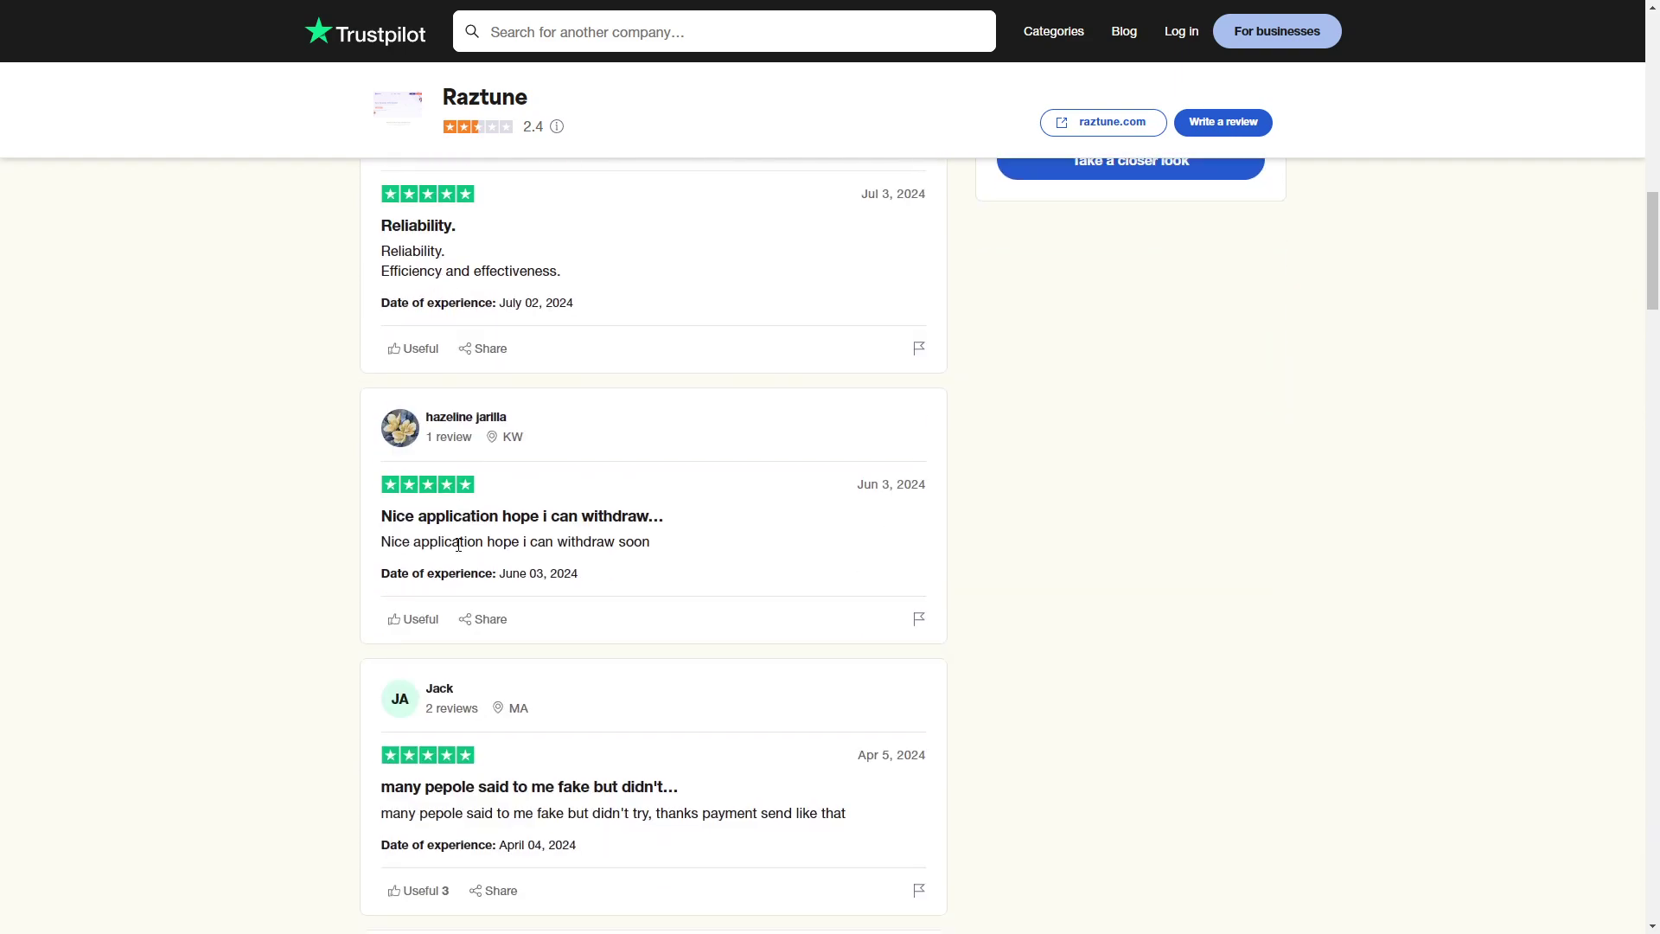
scroll(457, 539, "up", 5)
scroll(442, 447, "up", 2)
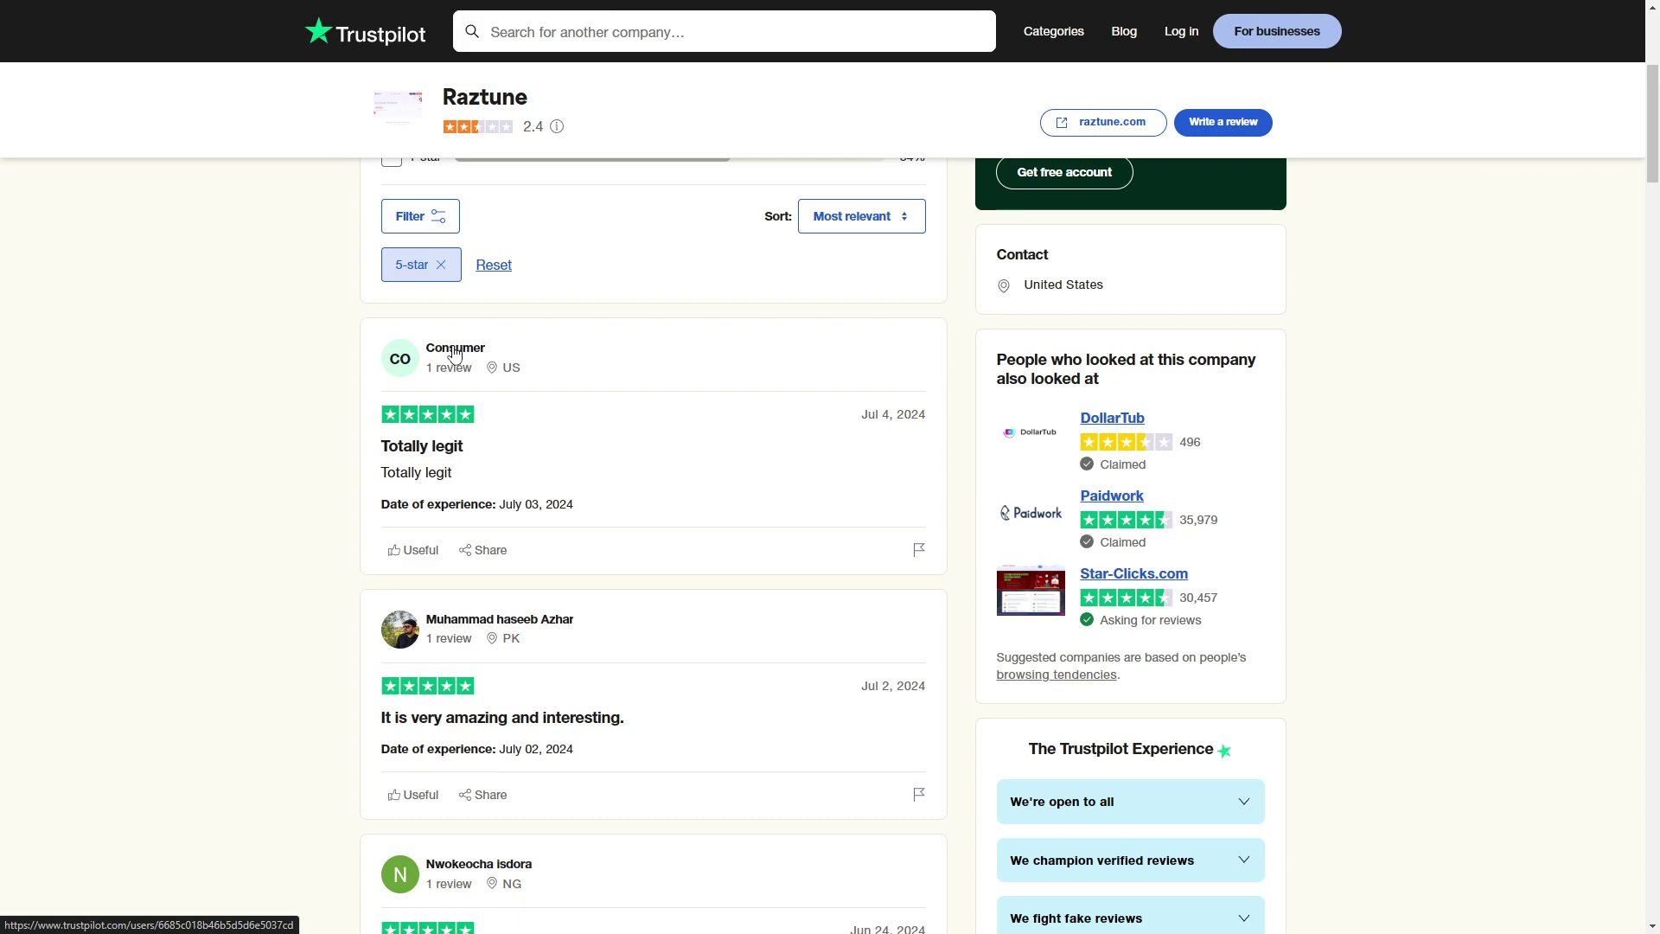
scroll(489, 448, "up", 2)
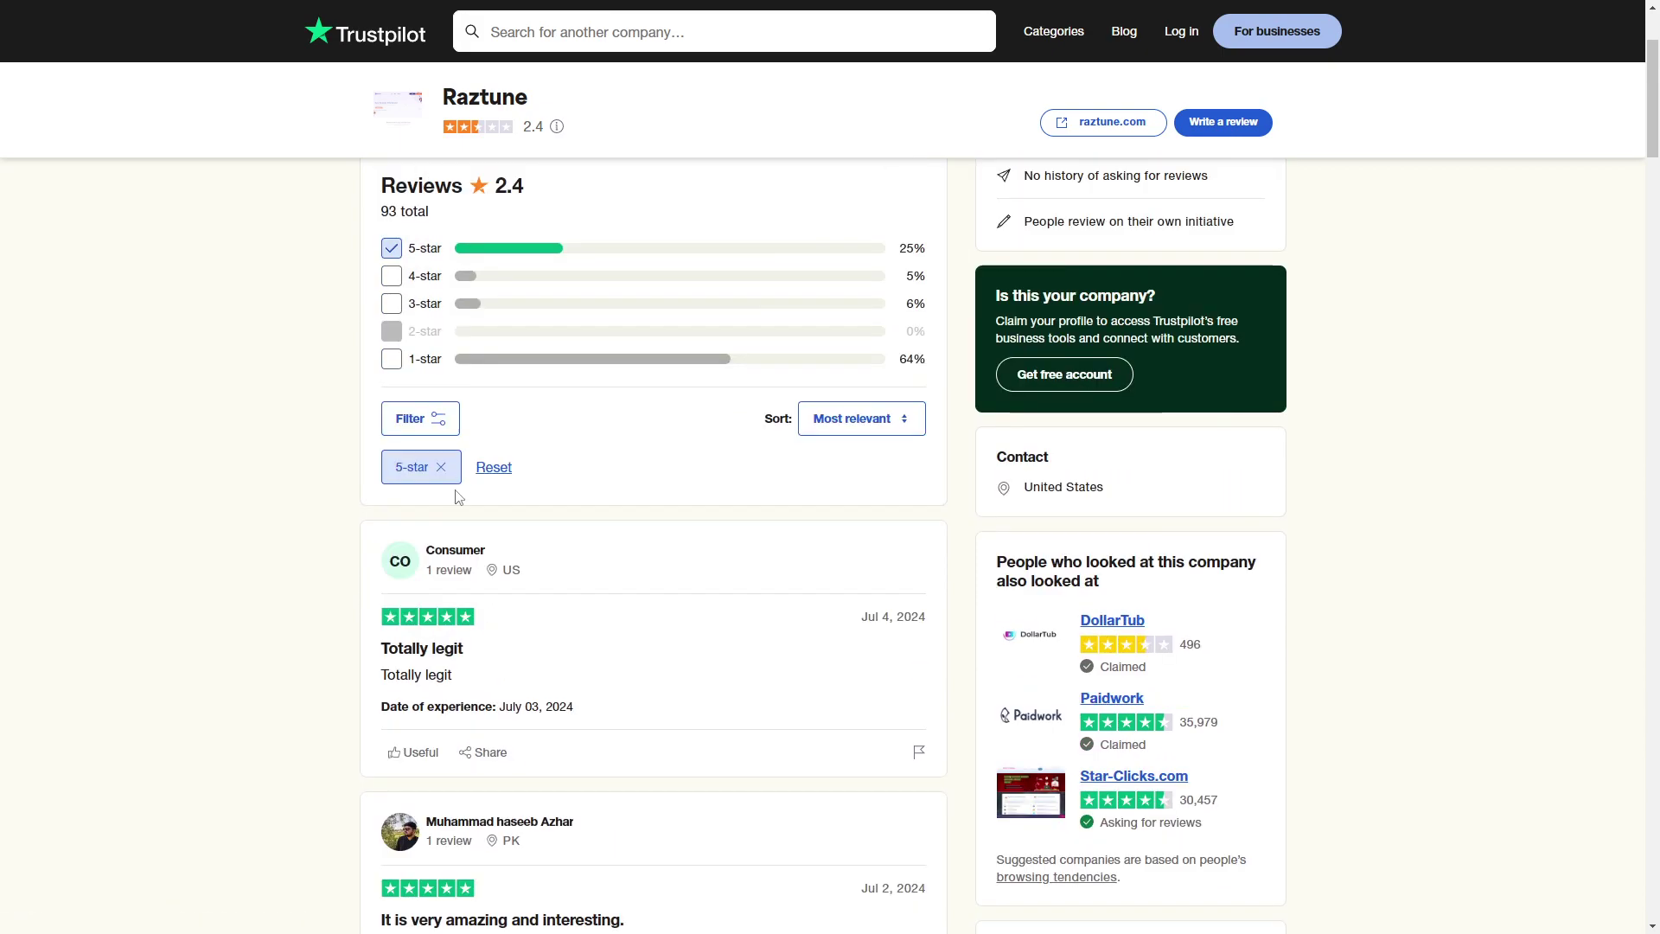
left_click(390, 357)
scroll(332, 566, "down", 2)
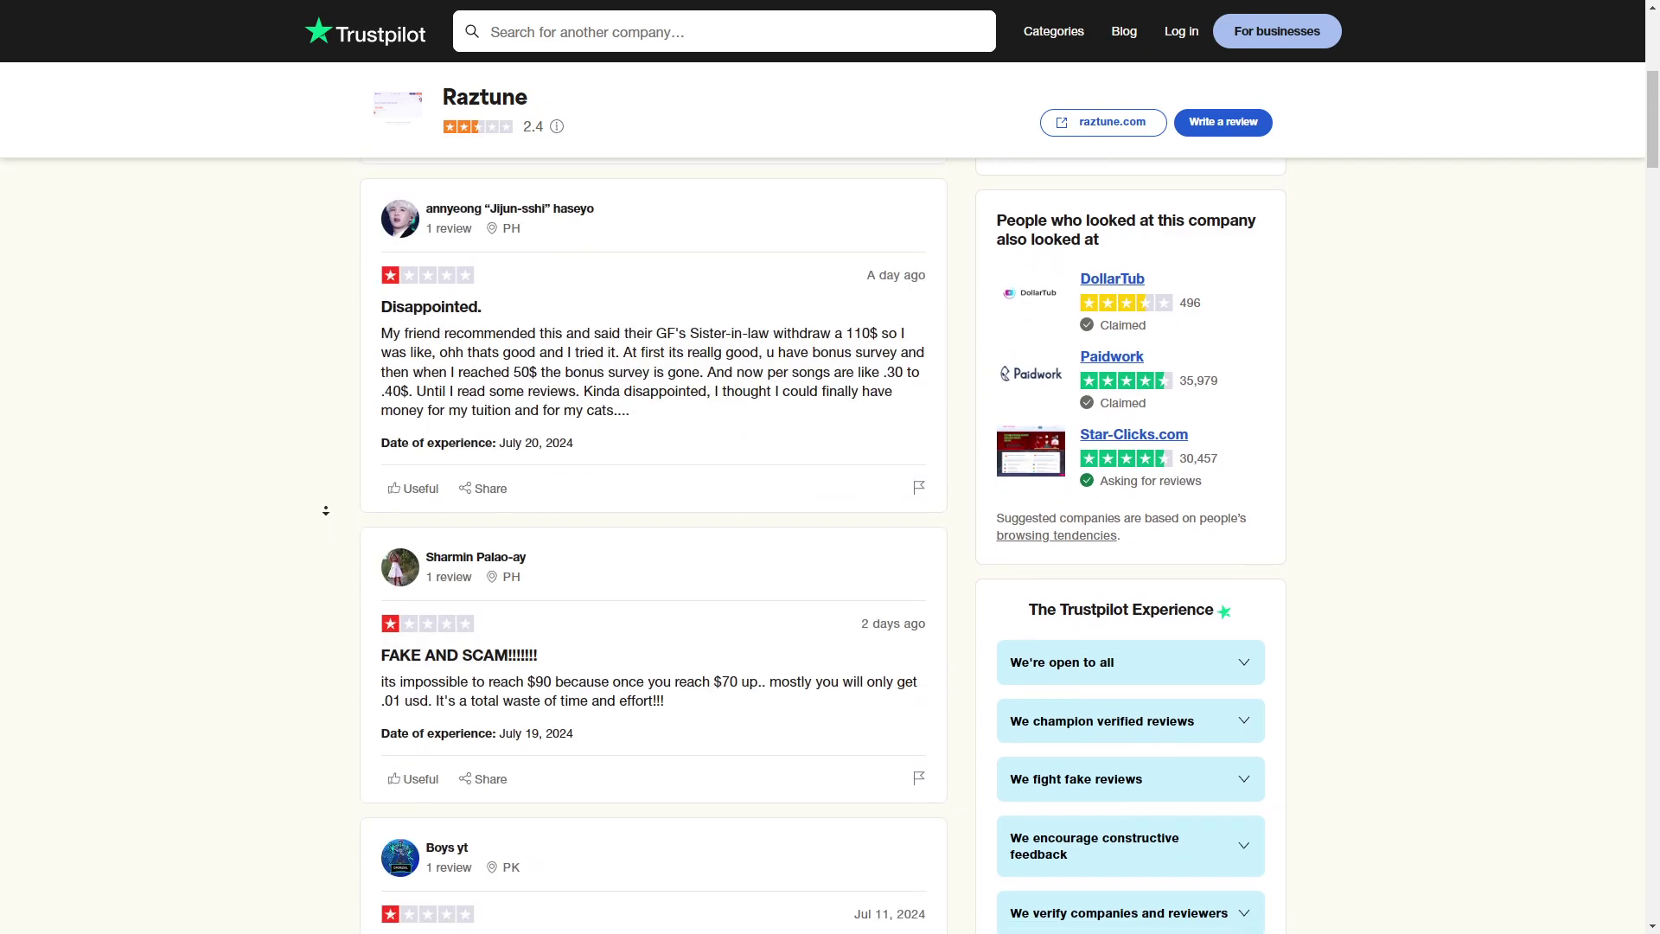
scroll(324, 460, "down", 3)
left_click_drag(381, 346, 749, 353)
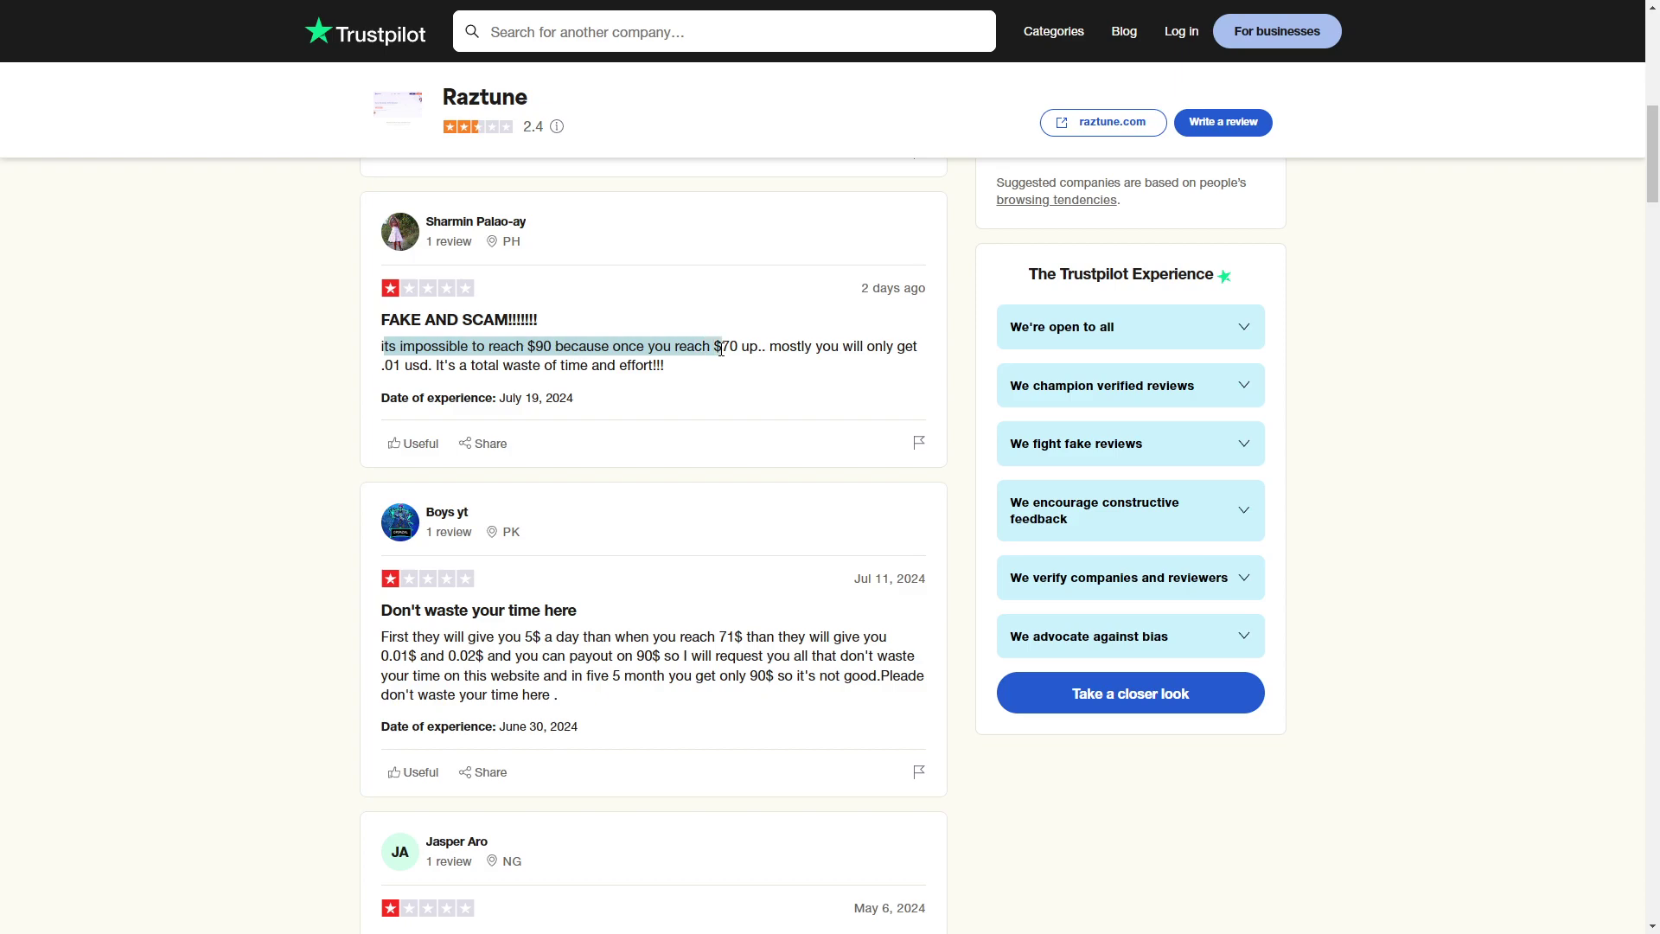
left_click(845, 351)
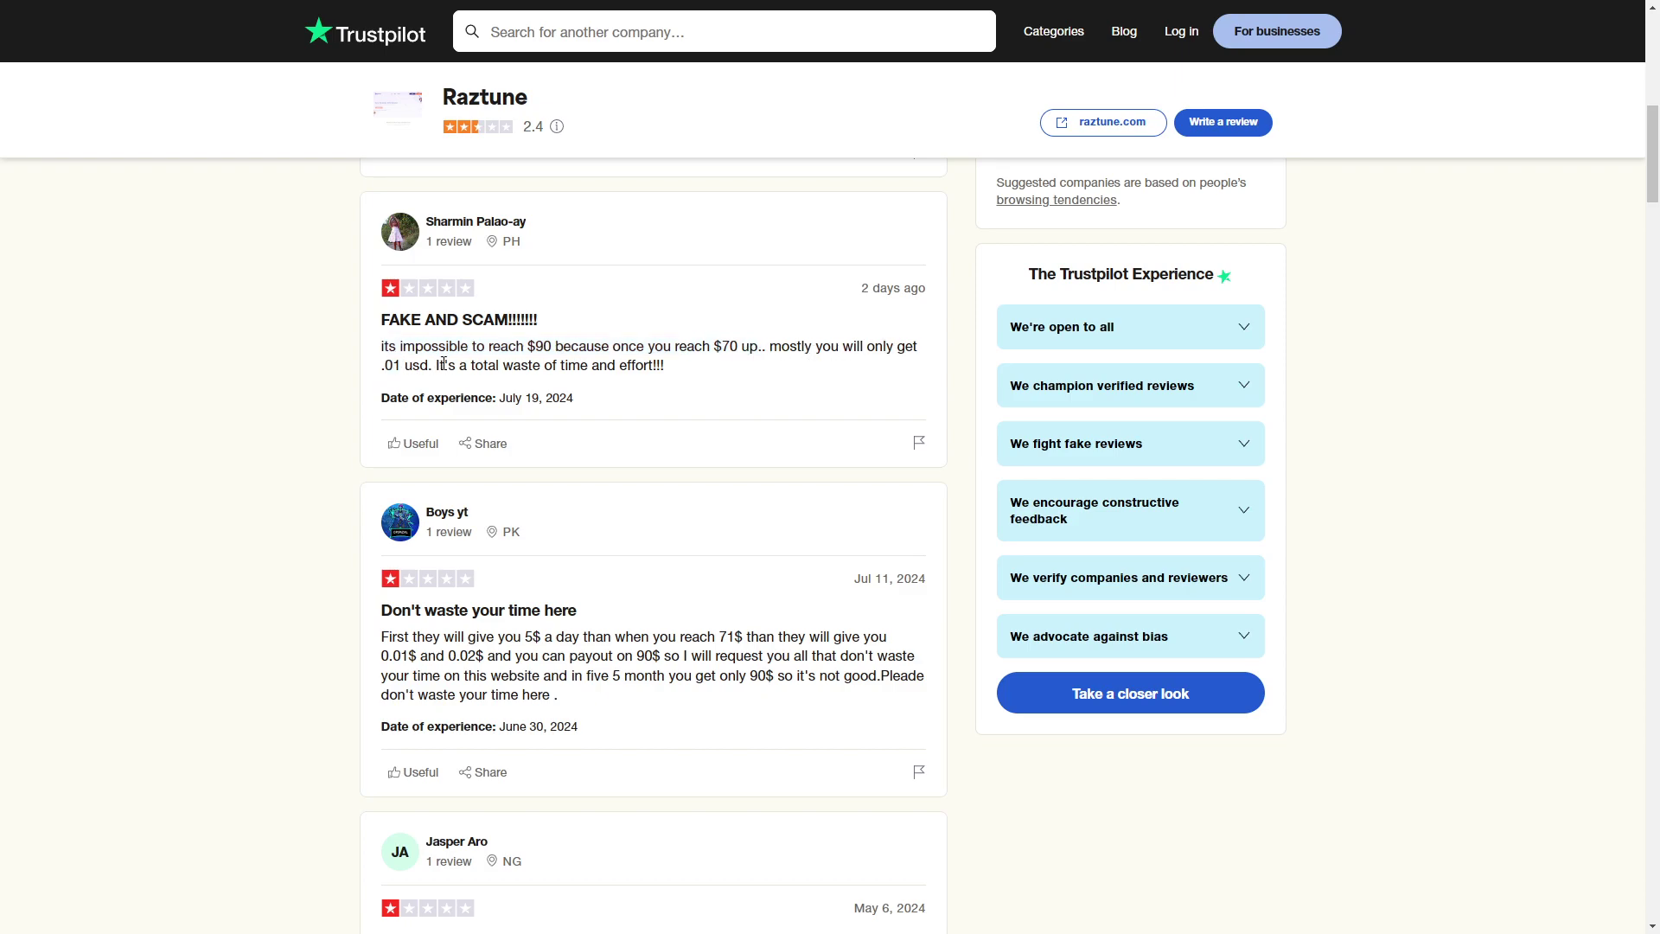
left_click_drag(436, 364, 501, 365)
left_click(566, 363)
scroll(312, 442, "down", 2)
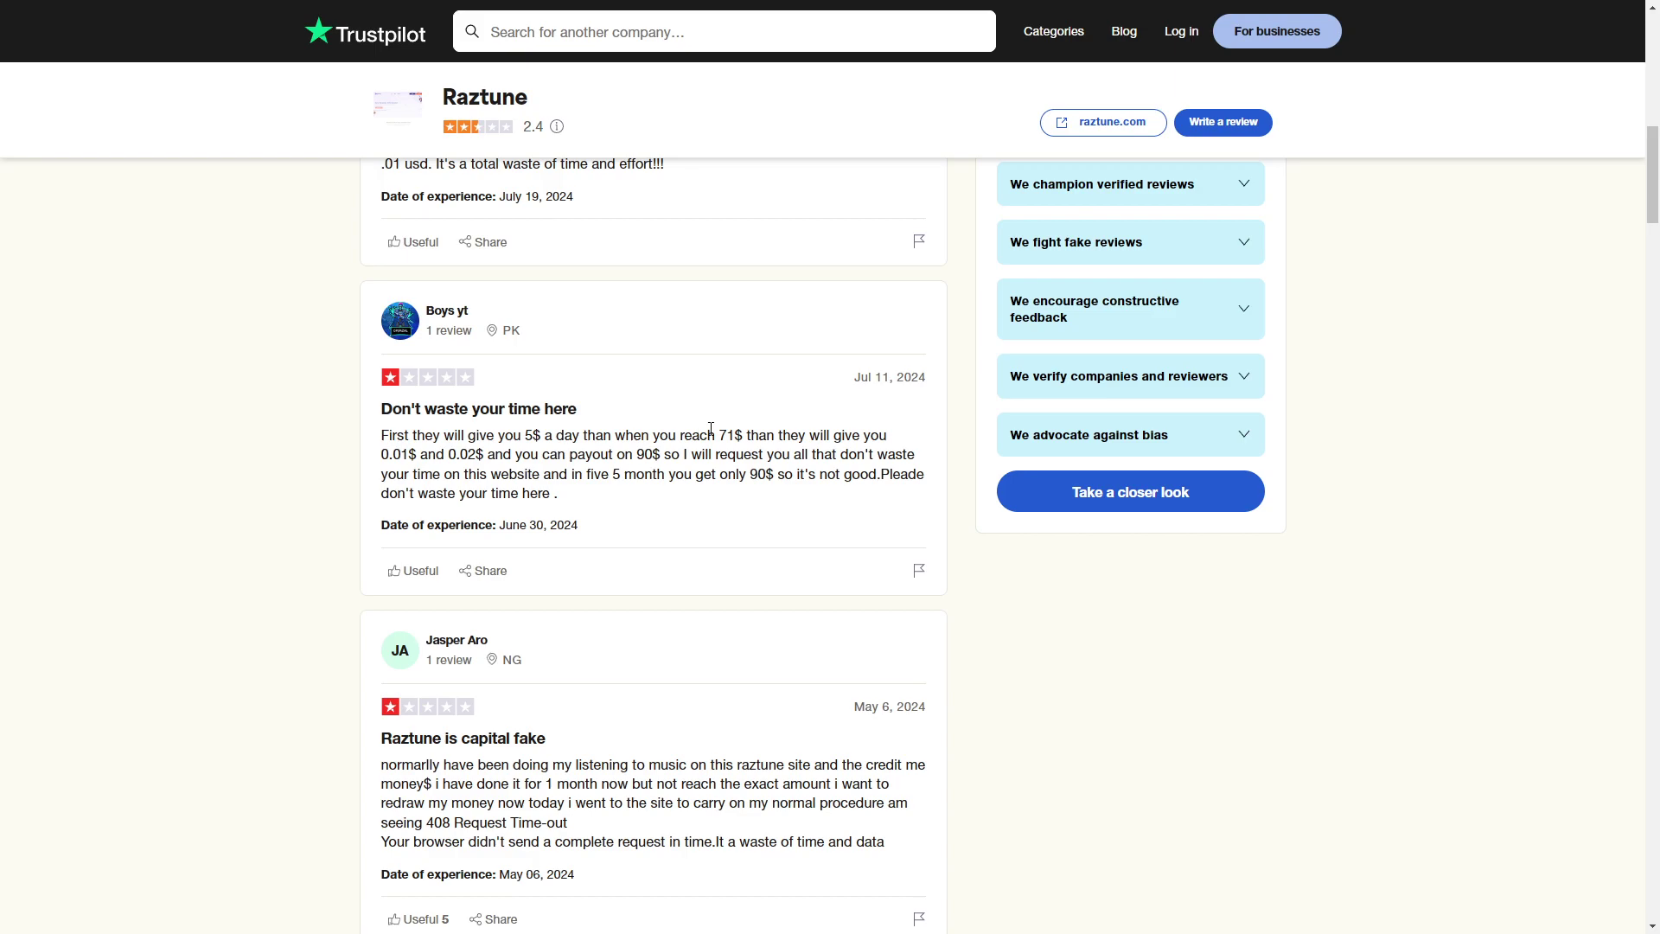
left_click(755, 439)
left_click_drag(384, 454, 489, 456)
left_click(424, 456)
left_click(500, 463)
left_click_drag(636, 453, 665, 455)
left_click(670, 457)
scroll(481, 472, "down", 1)
scroll(544, 566, "up", 4)
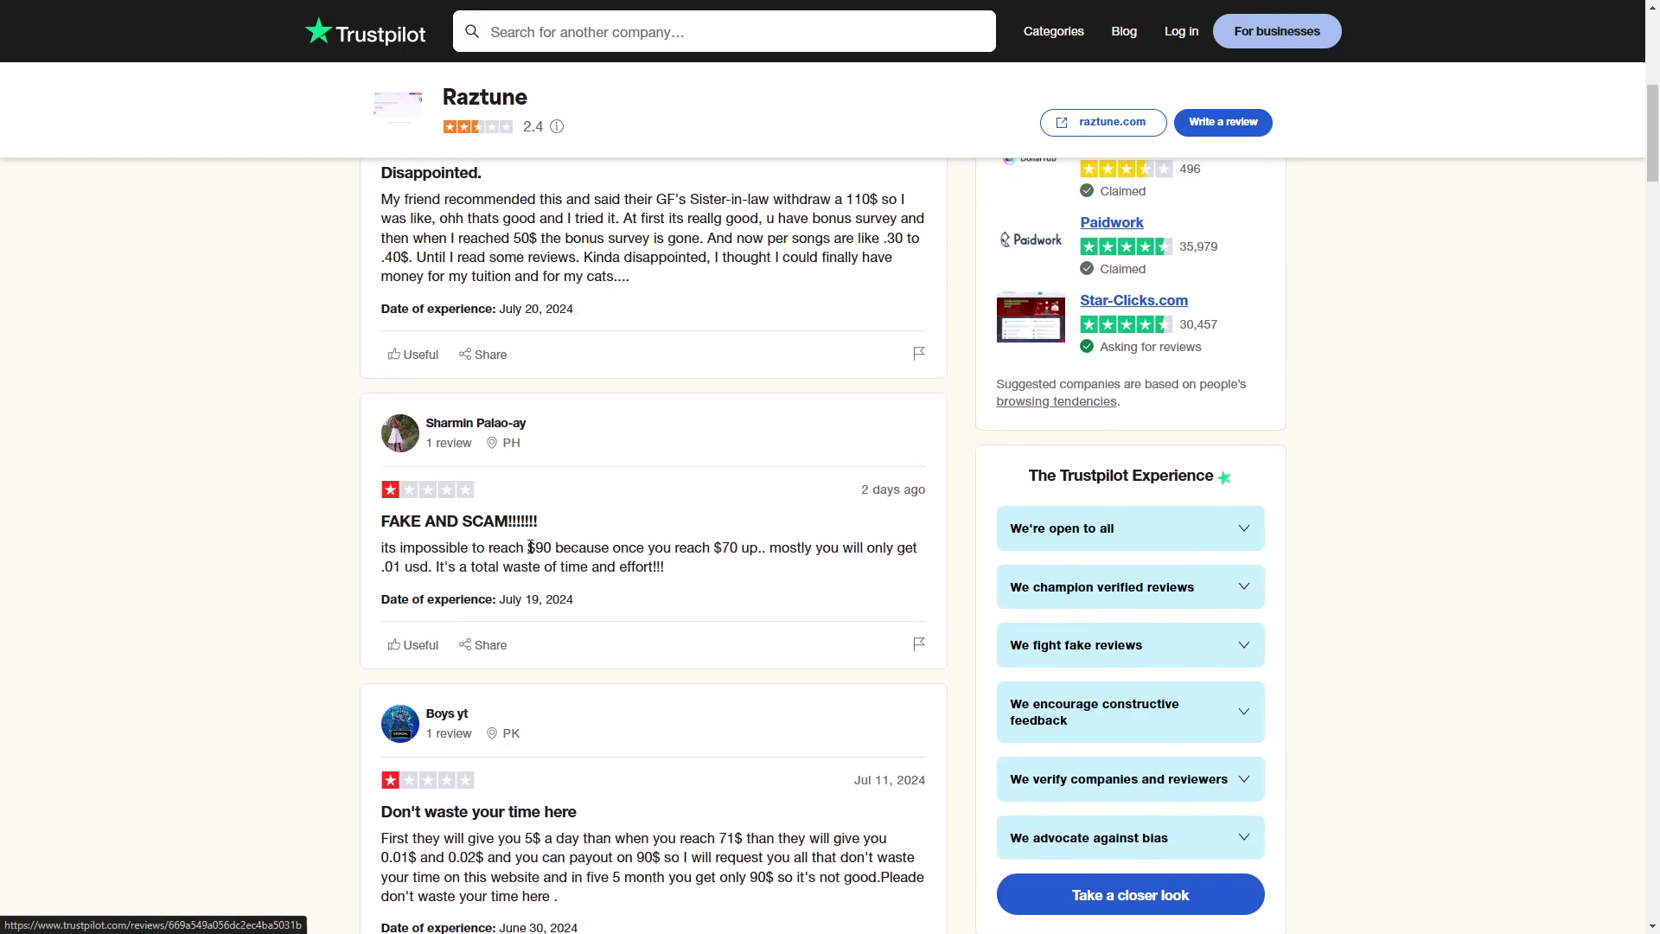
scroll(657, 501, "down", 3)
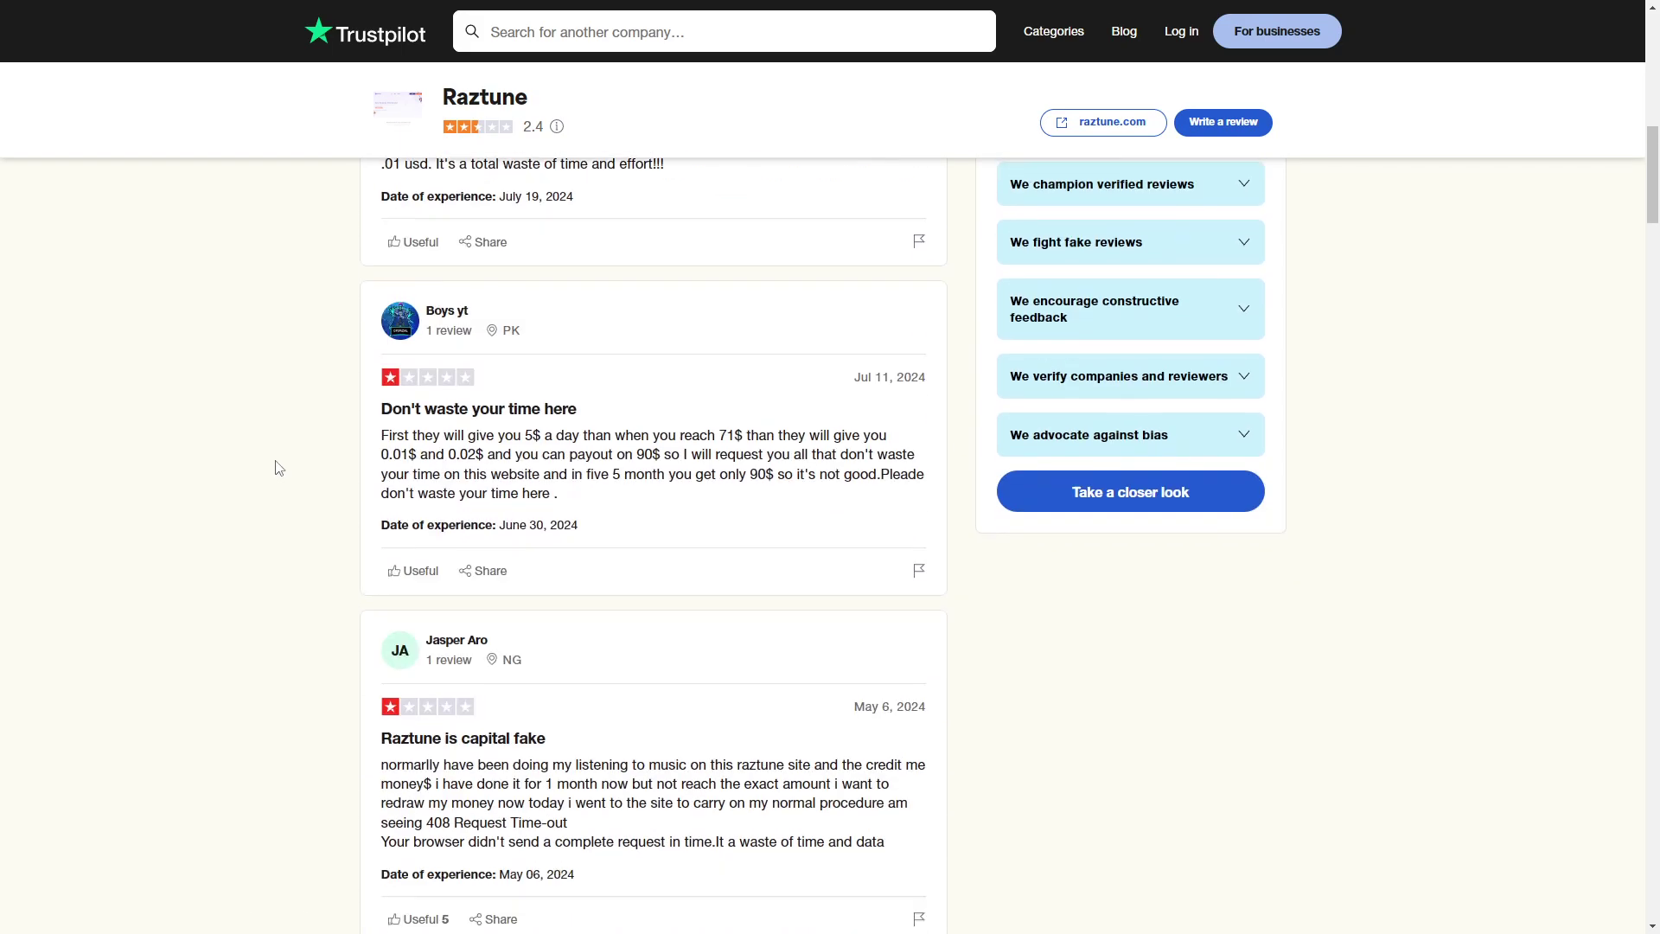
scroll(274, 467, "down", 2)
scroll(387, 374, "down", 2)
scroll(388, 373, "down", 2)
scroll(386, 373, "down", 2)
scroll(387, 372, "down", 2)
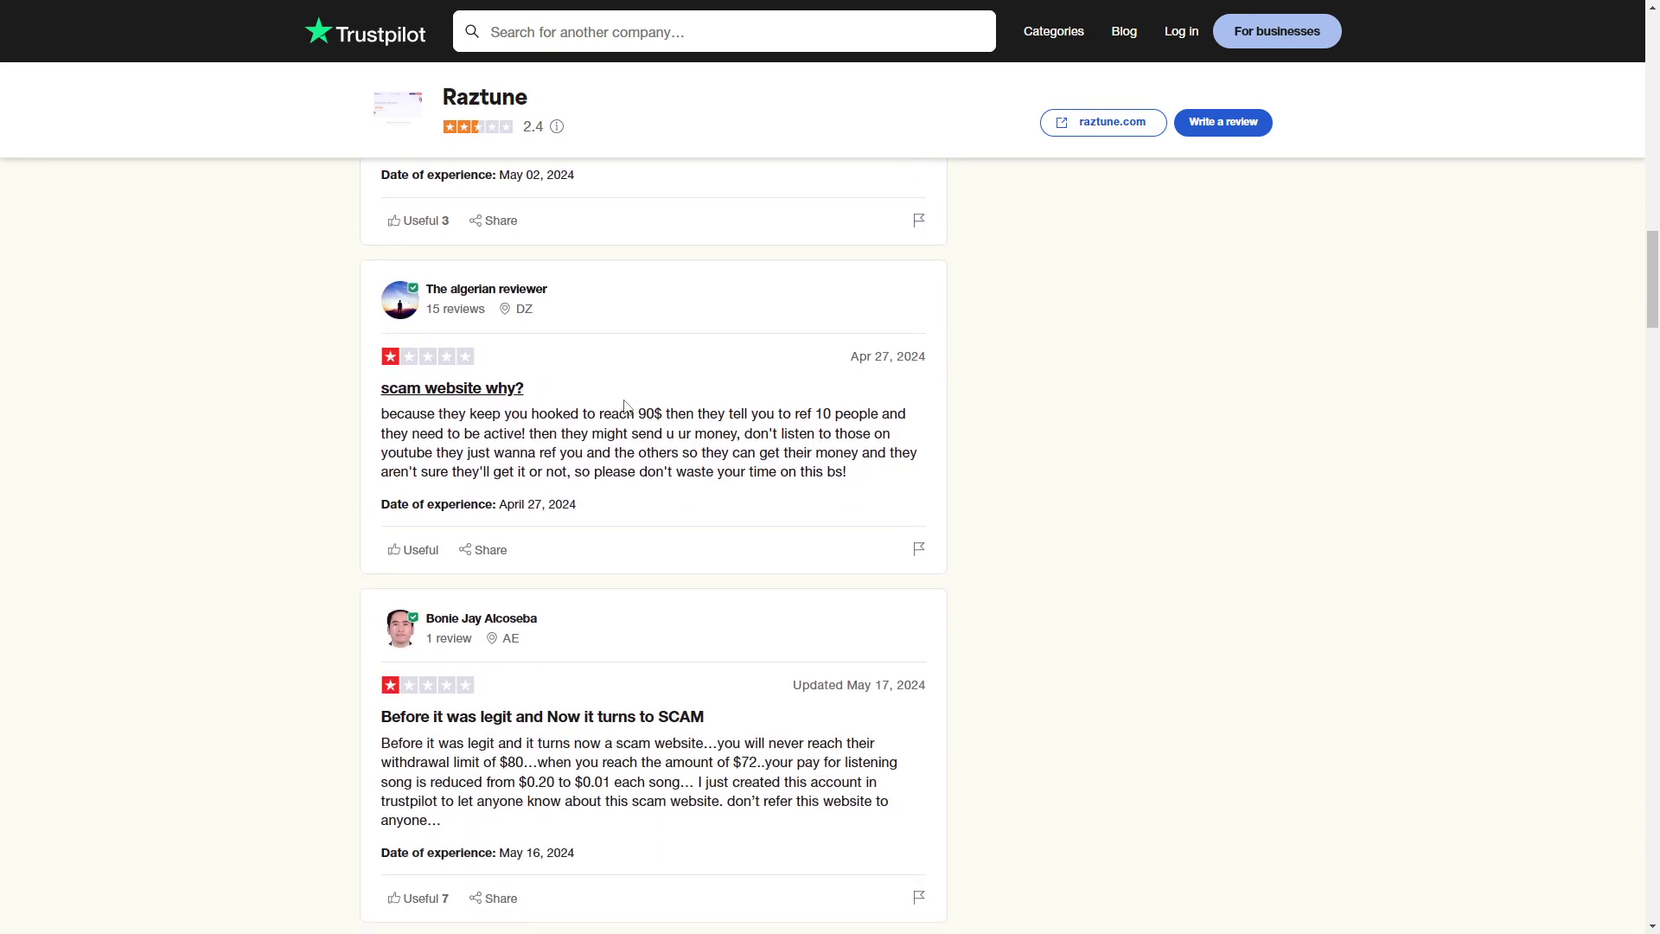
double_click(648, 414)
scroll(714, 448, "down", 4)
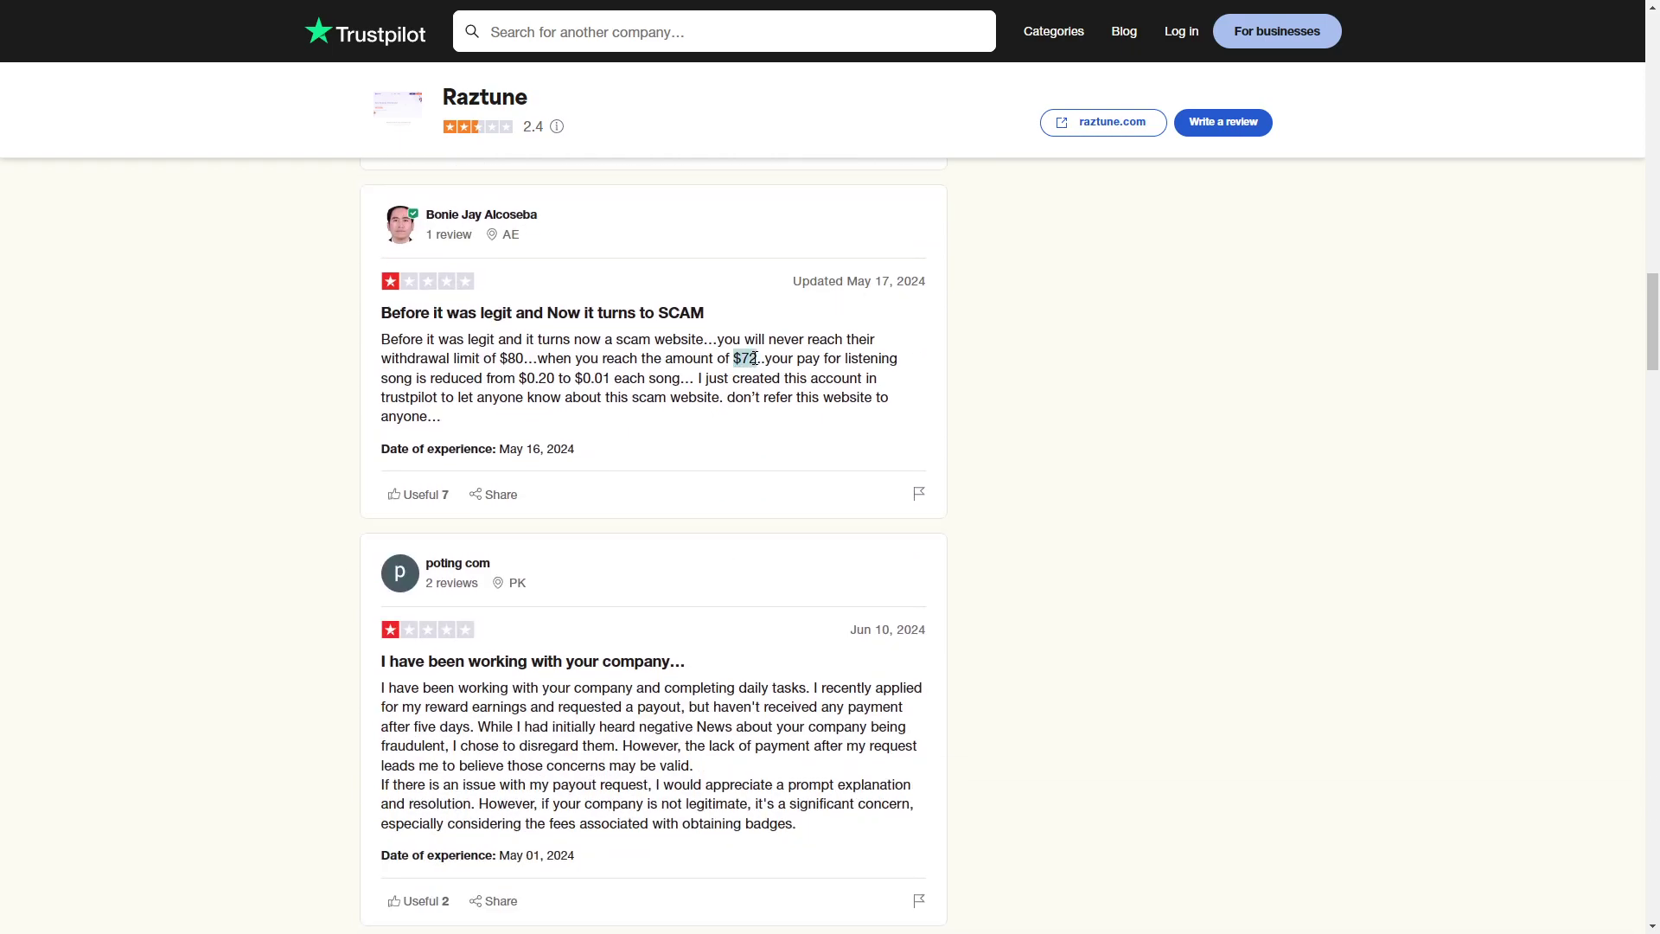
scroll(422, 515, "down", 5)
left_click_drag(467, 508, 500, 508)
left_click(634, 509)
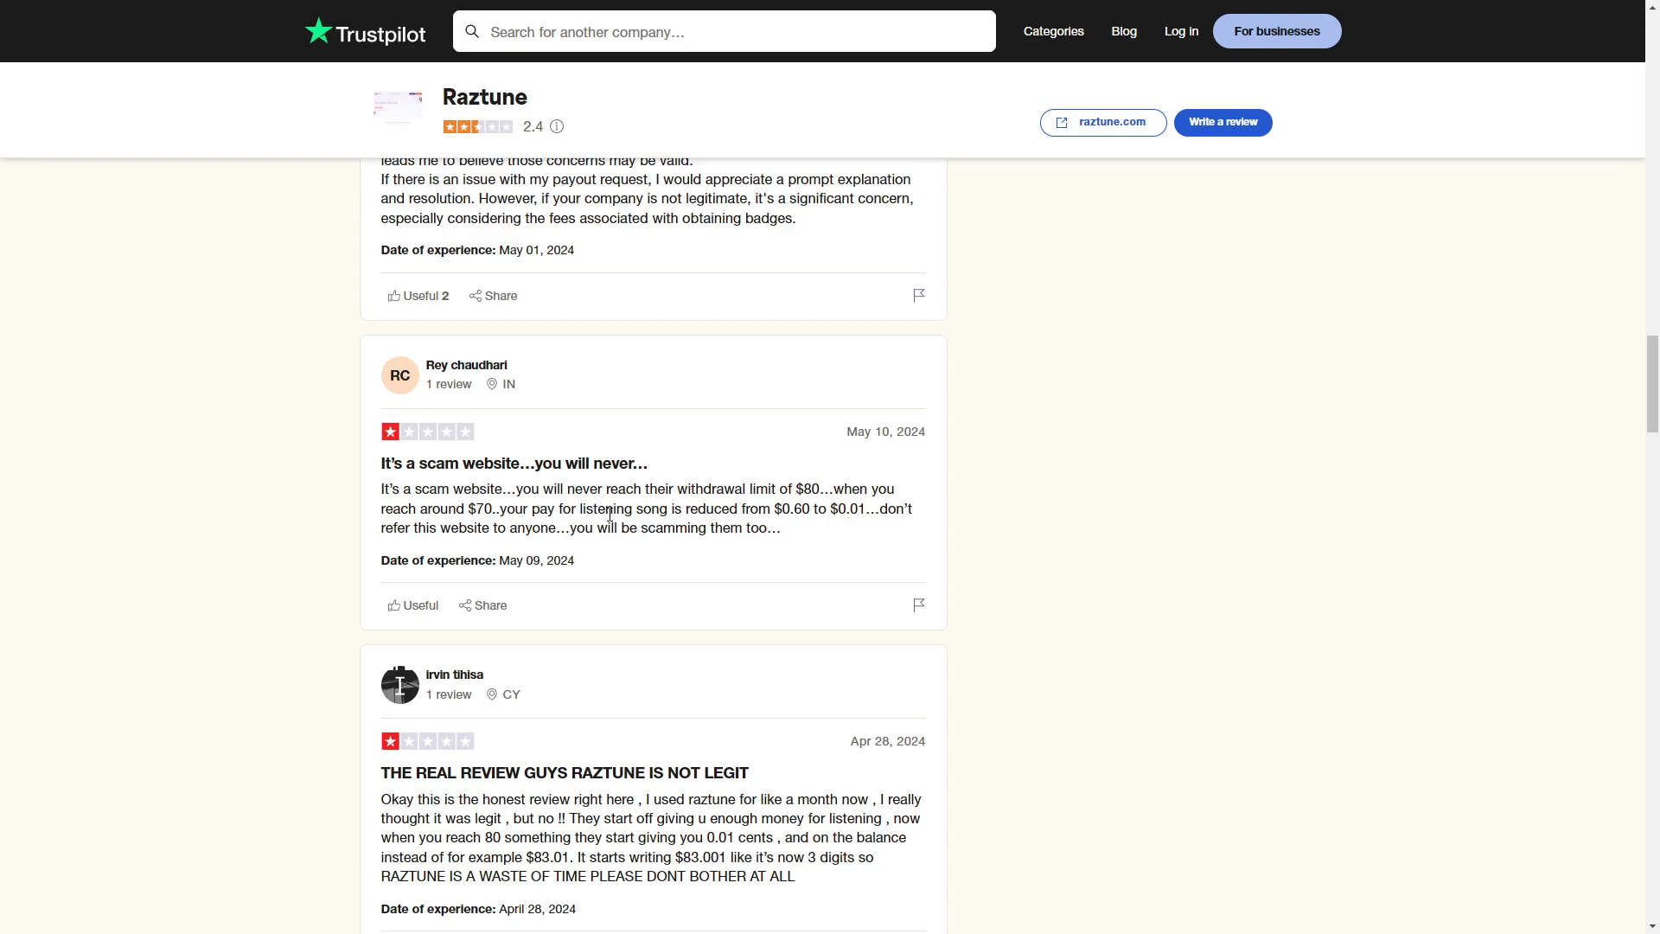
scroll(324, 514, "down", 3)
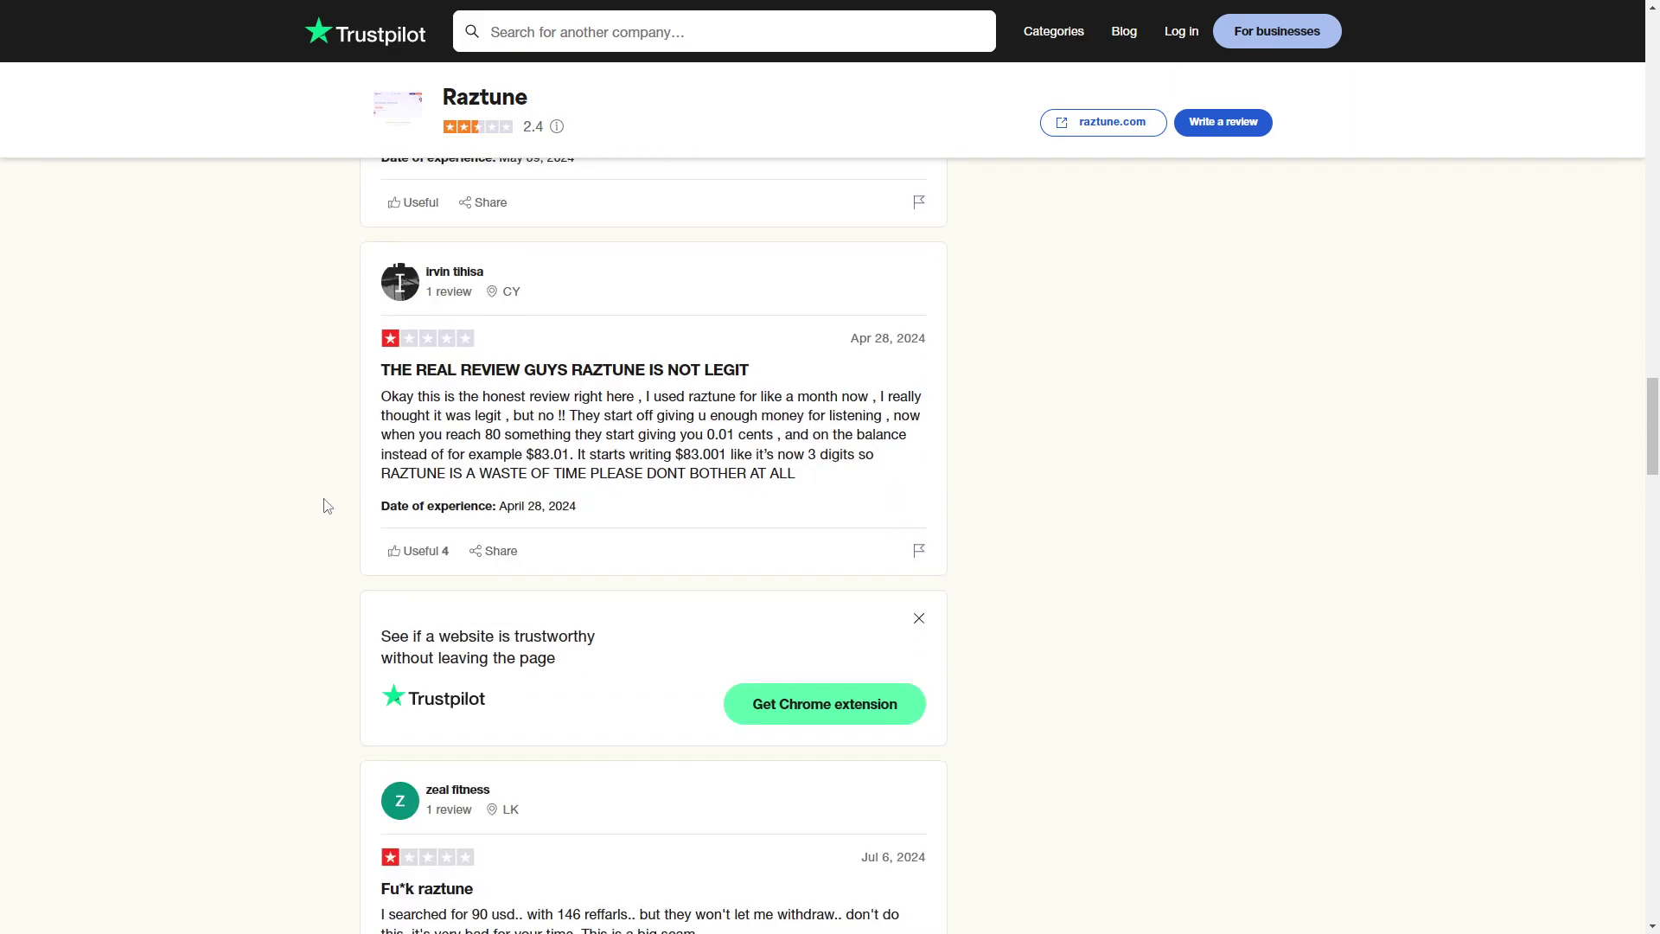
scroll(325, 506, "down", 2)
scroll(326, 506, "down", 3)
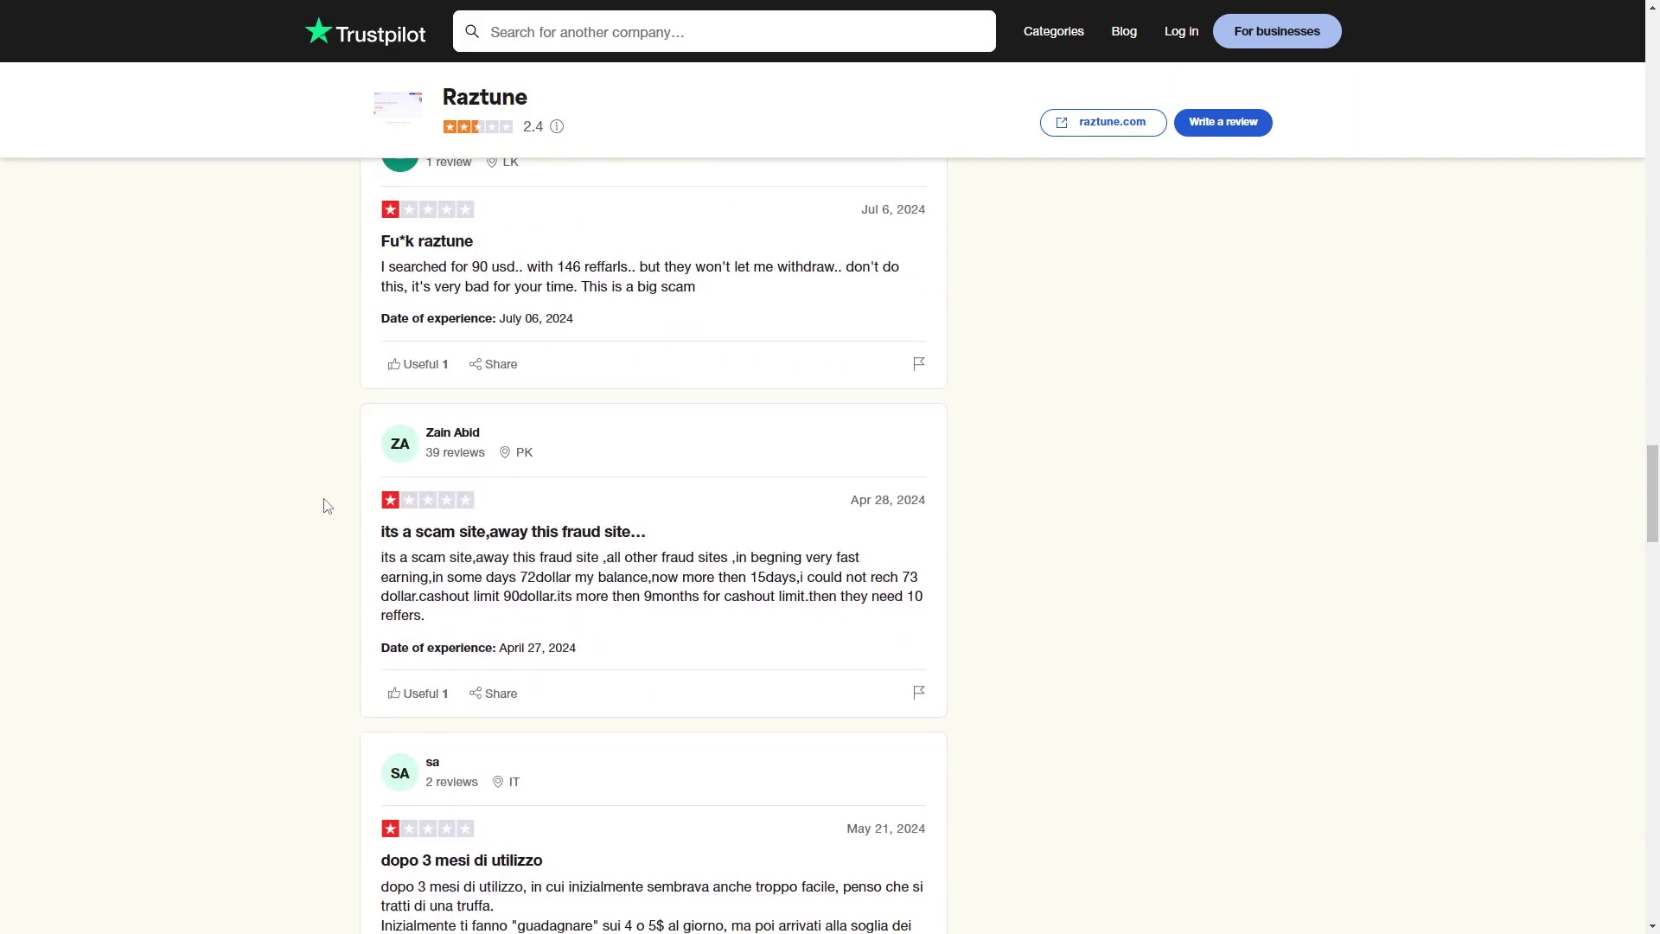
scroll(327, 507, "down", 1)
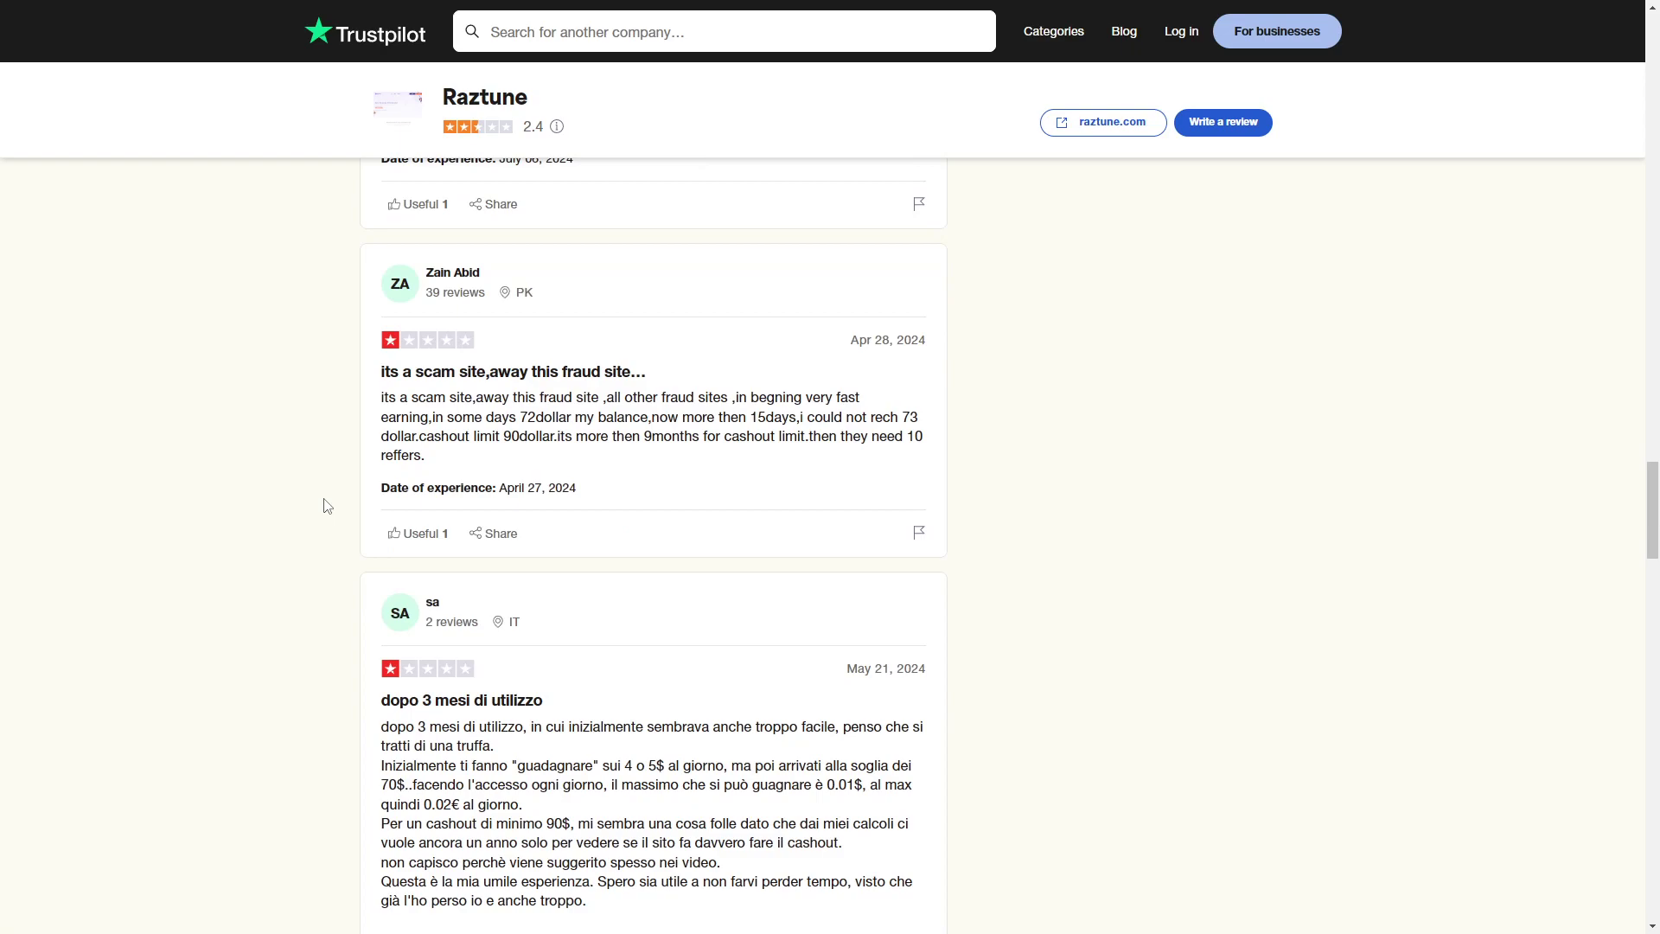
scroll(326, 506, "down", 3)
scroll(326, 506, "down", 3)
scroll(326, 506, "down", 1)
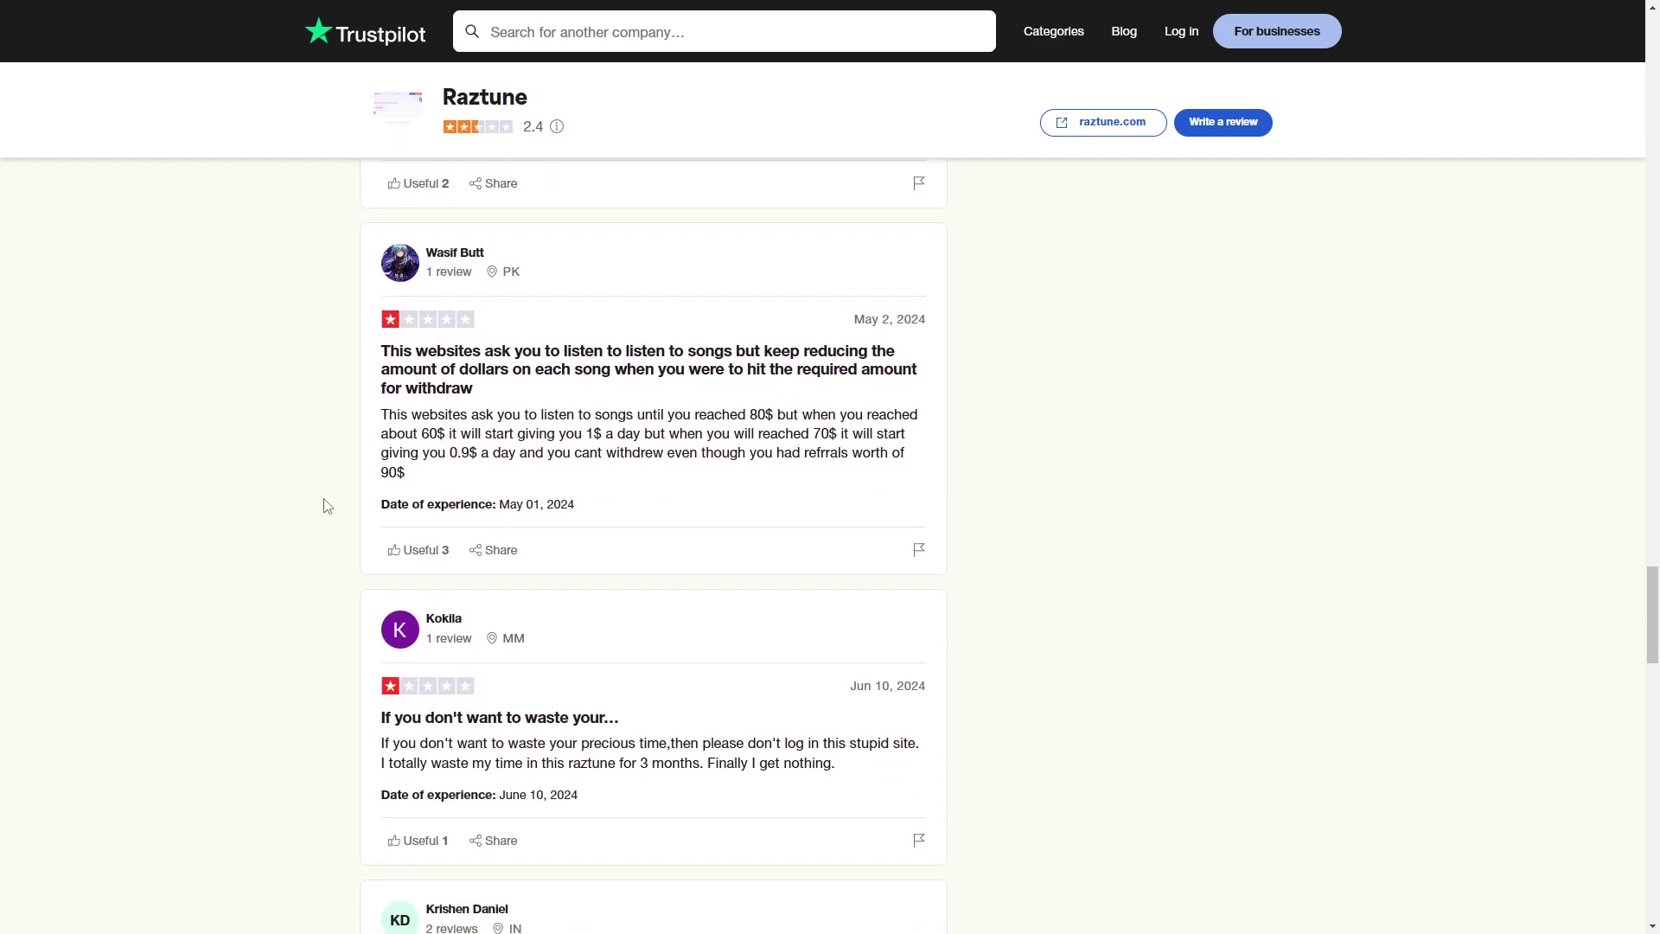
scroll(325, 506, "down", 1)
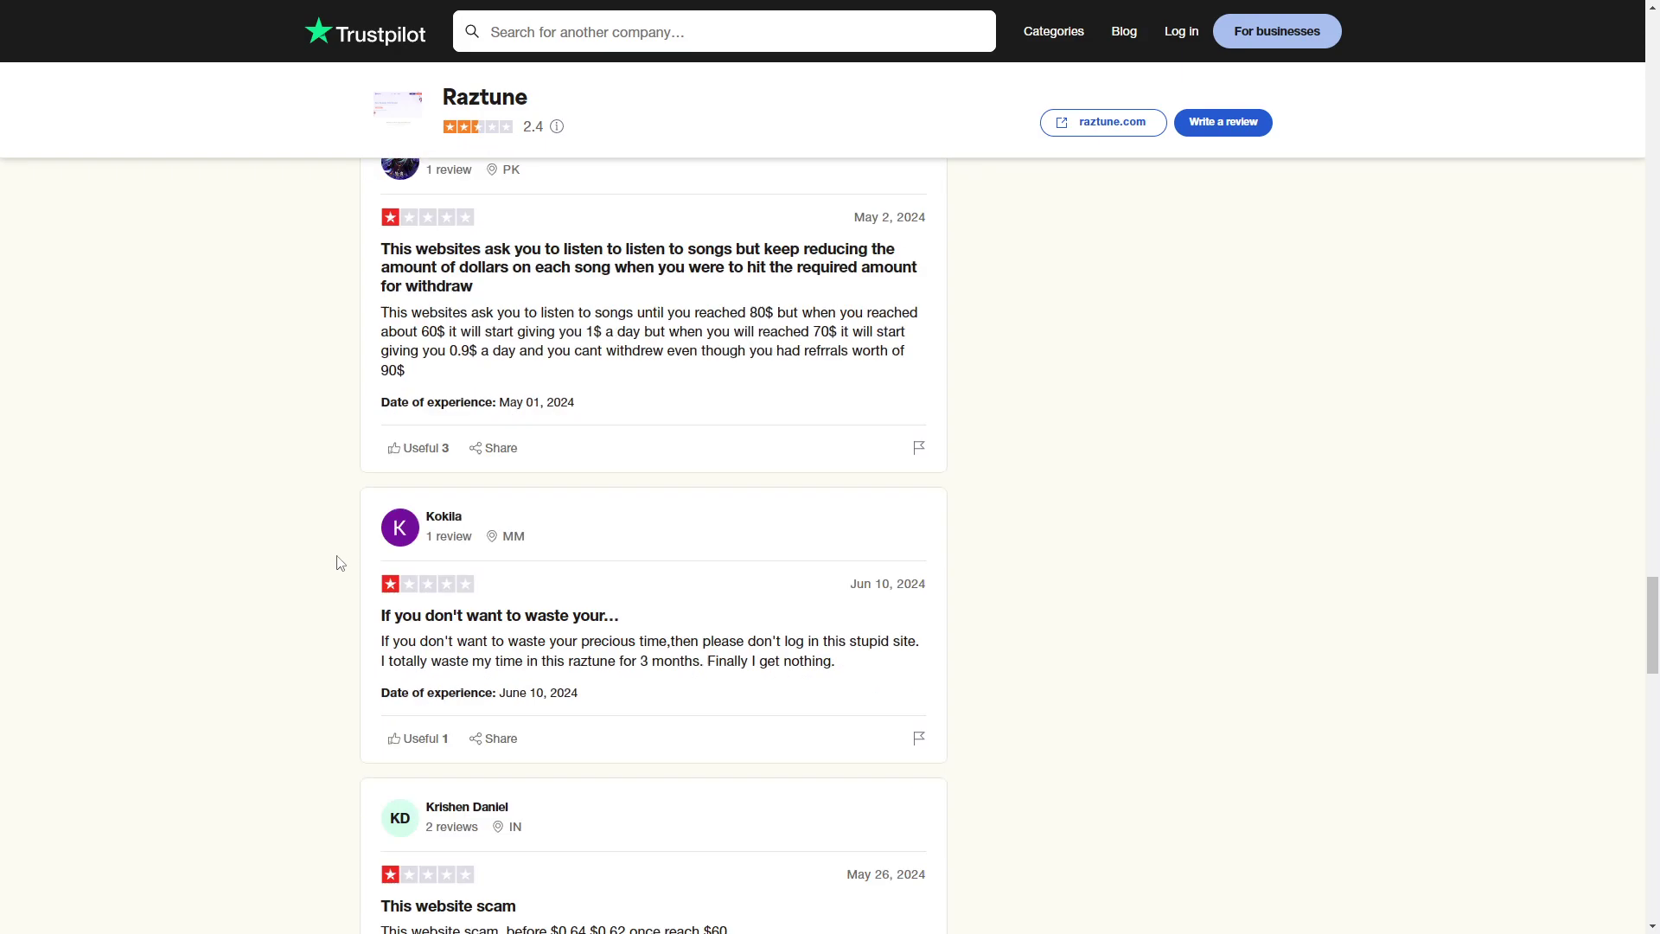
scroll(332, 563, "down", 2)
scroll(358, 693, "up", 5)
scroll(354, 643, "up", 5)
scroll(349, 589, "up", 5)
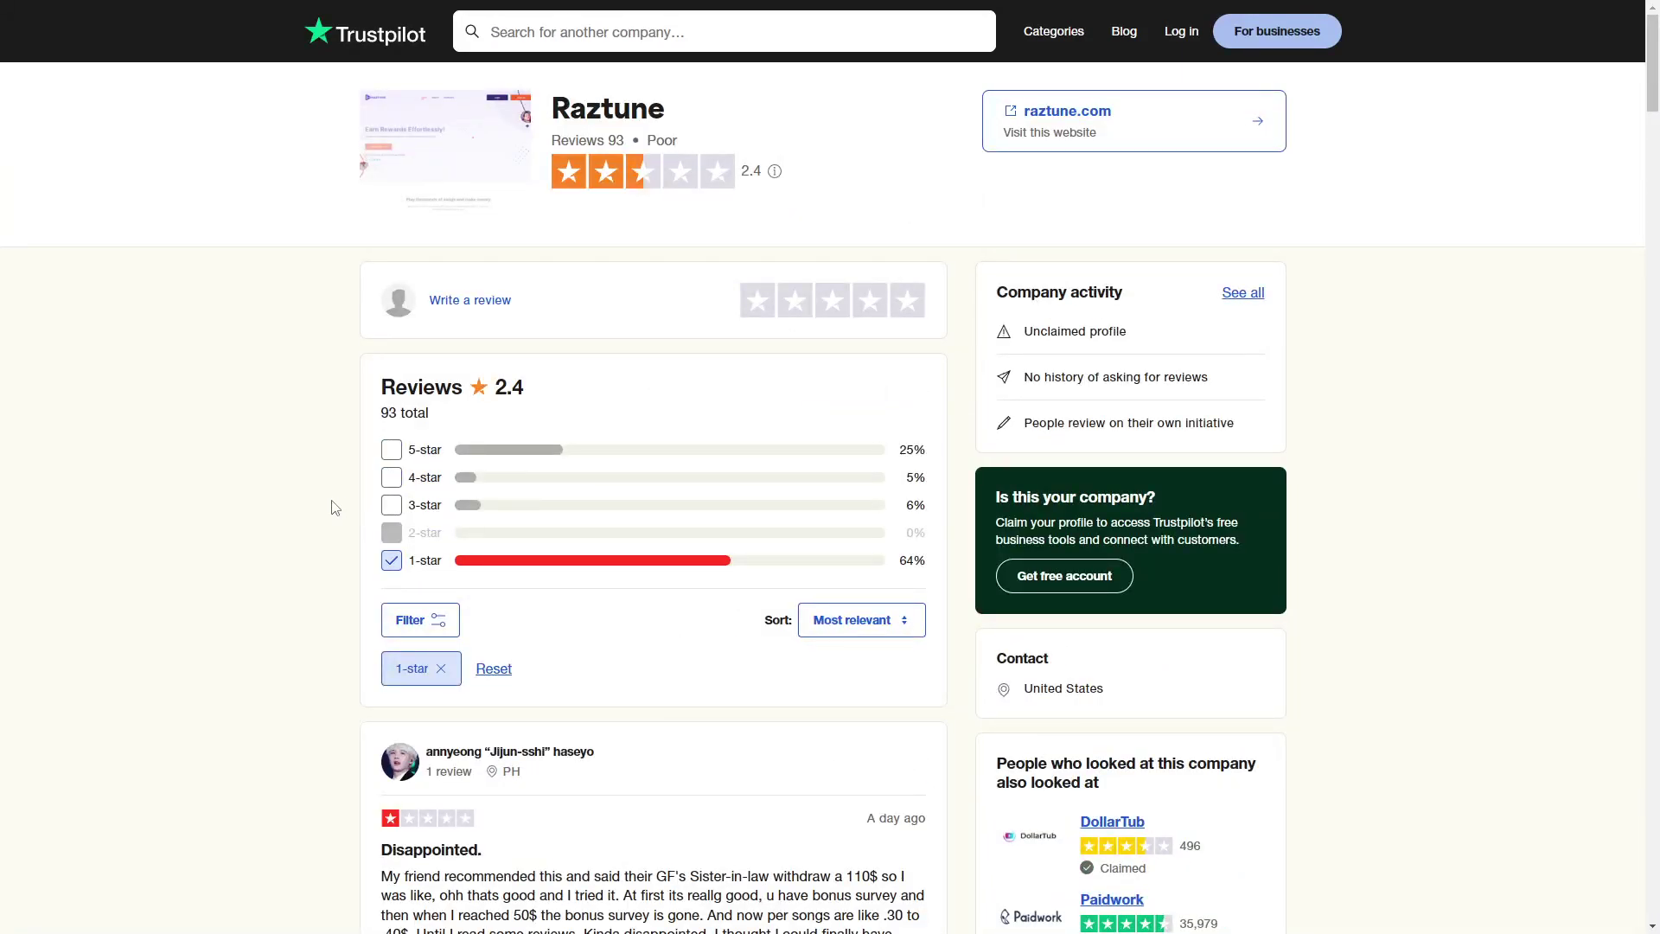
Switch to the Reddit thread 'Is raztune a scam or legit' and highlight its title.
key("ctrl+Tab")
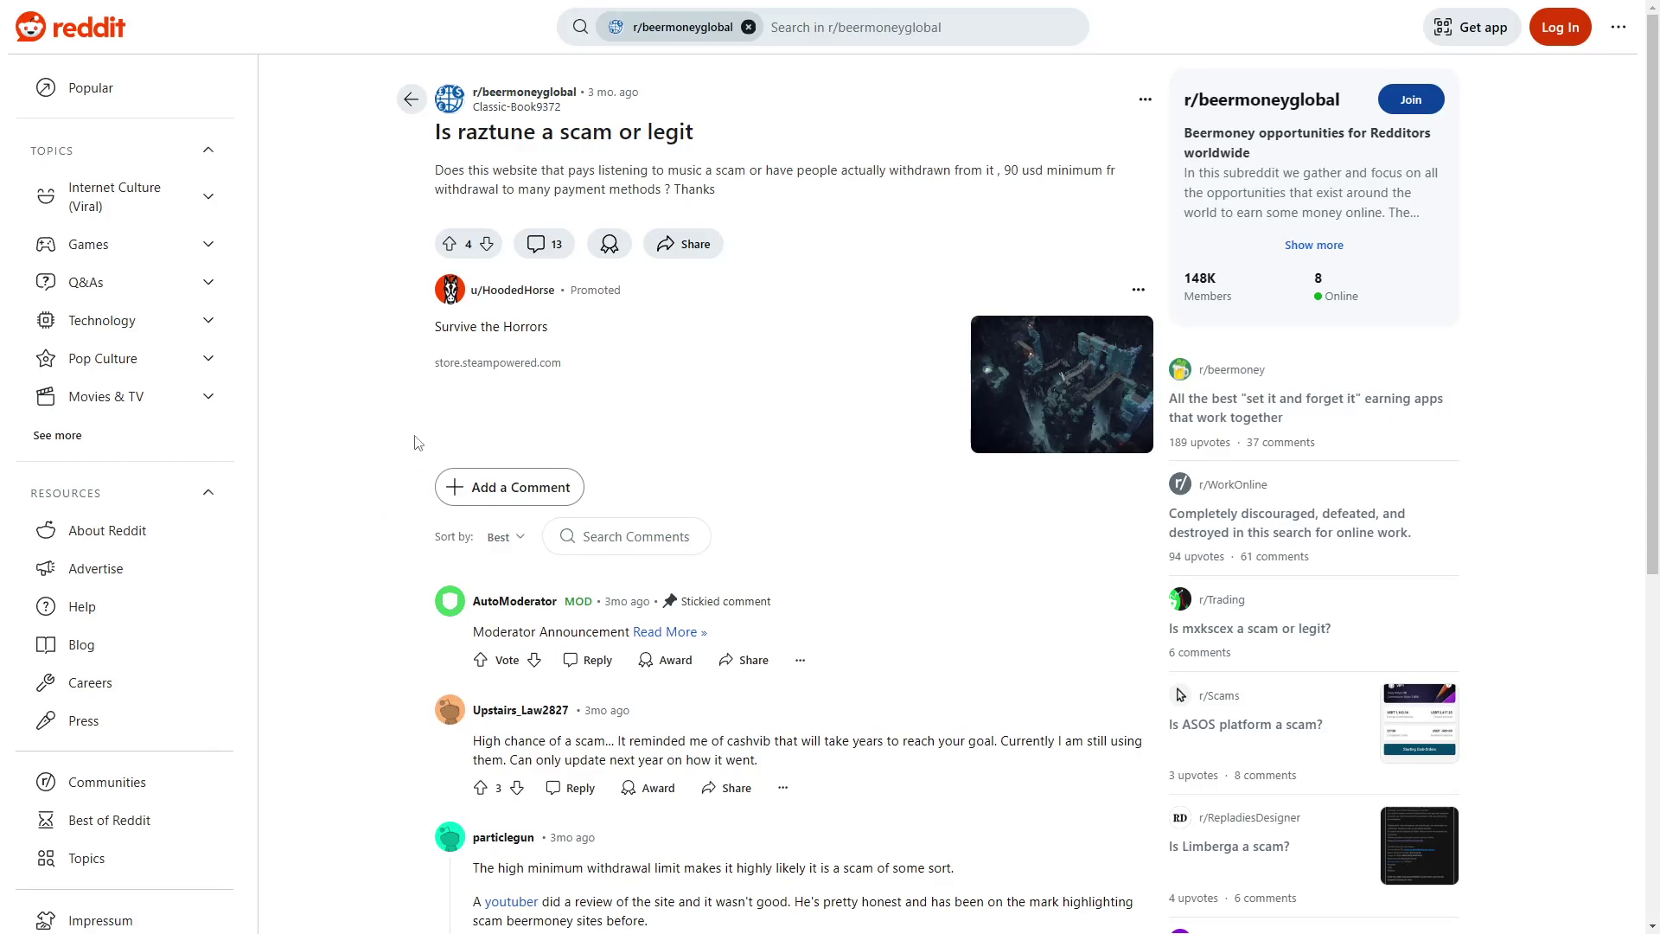
left_click_drag(448, 125, 604, 135)
left_click(604, 136)
scroll(333, 518, "down", 3)
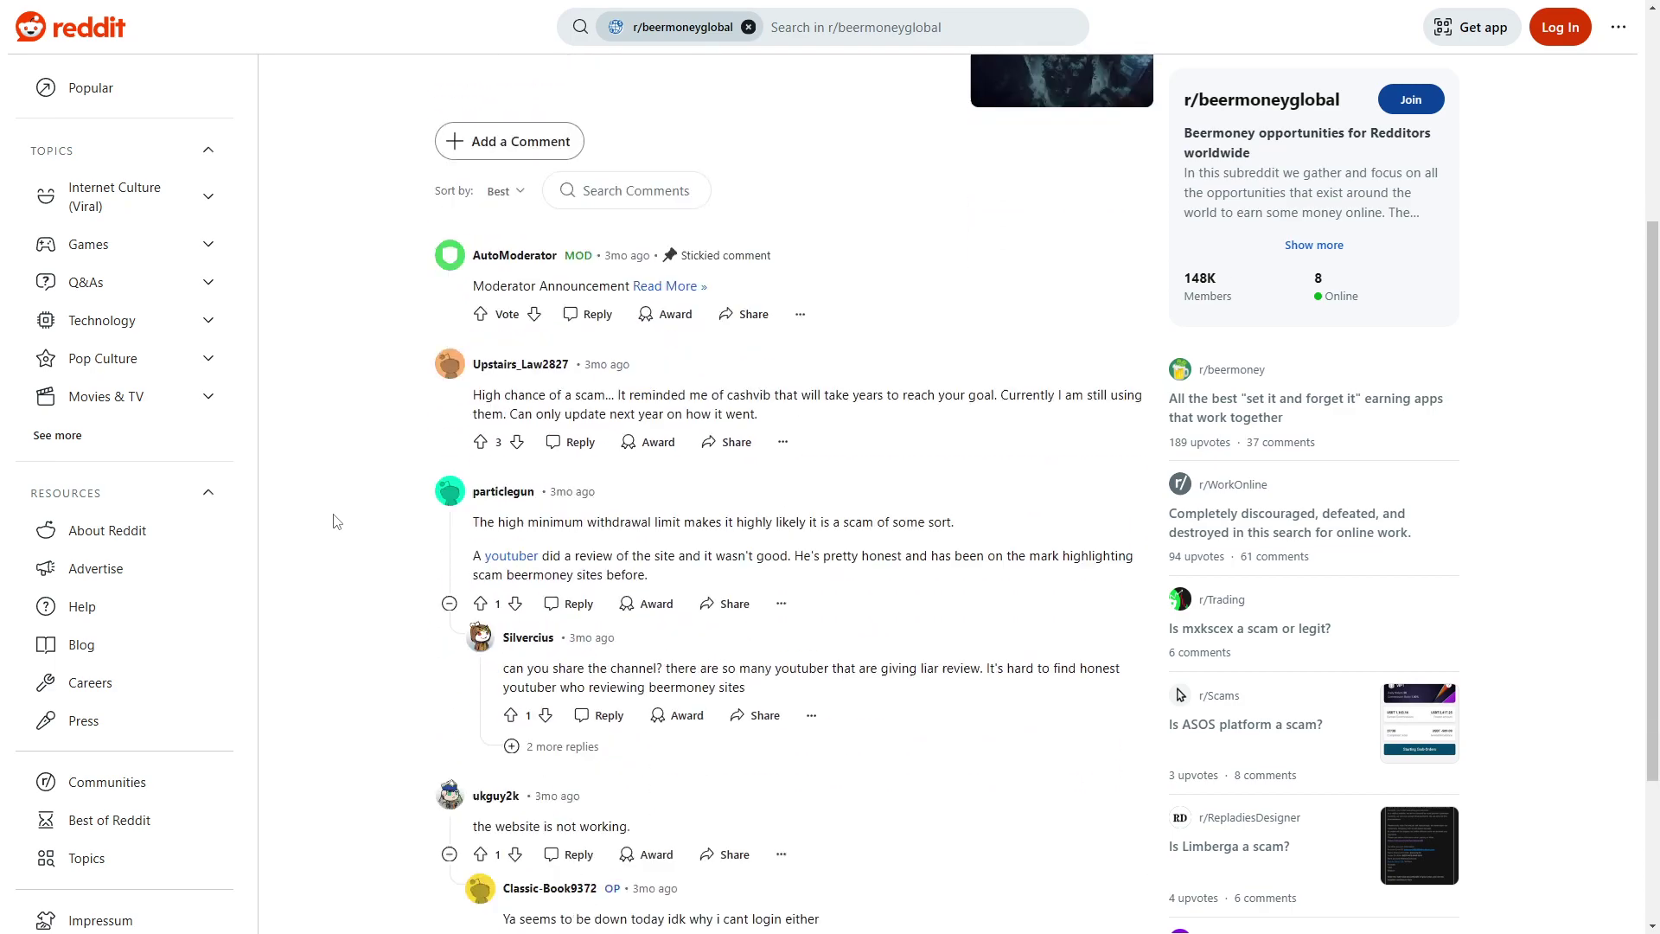
Highlight the comments warning of a likely scam and a high minimum withdrawal limit.
left_click_drag(481, 335, 600, 339)
left_click(562, 348)
left_click_drag(478, 468, 777, 465)
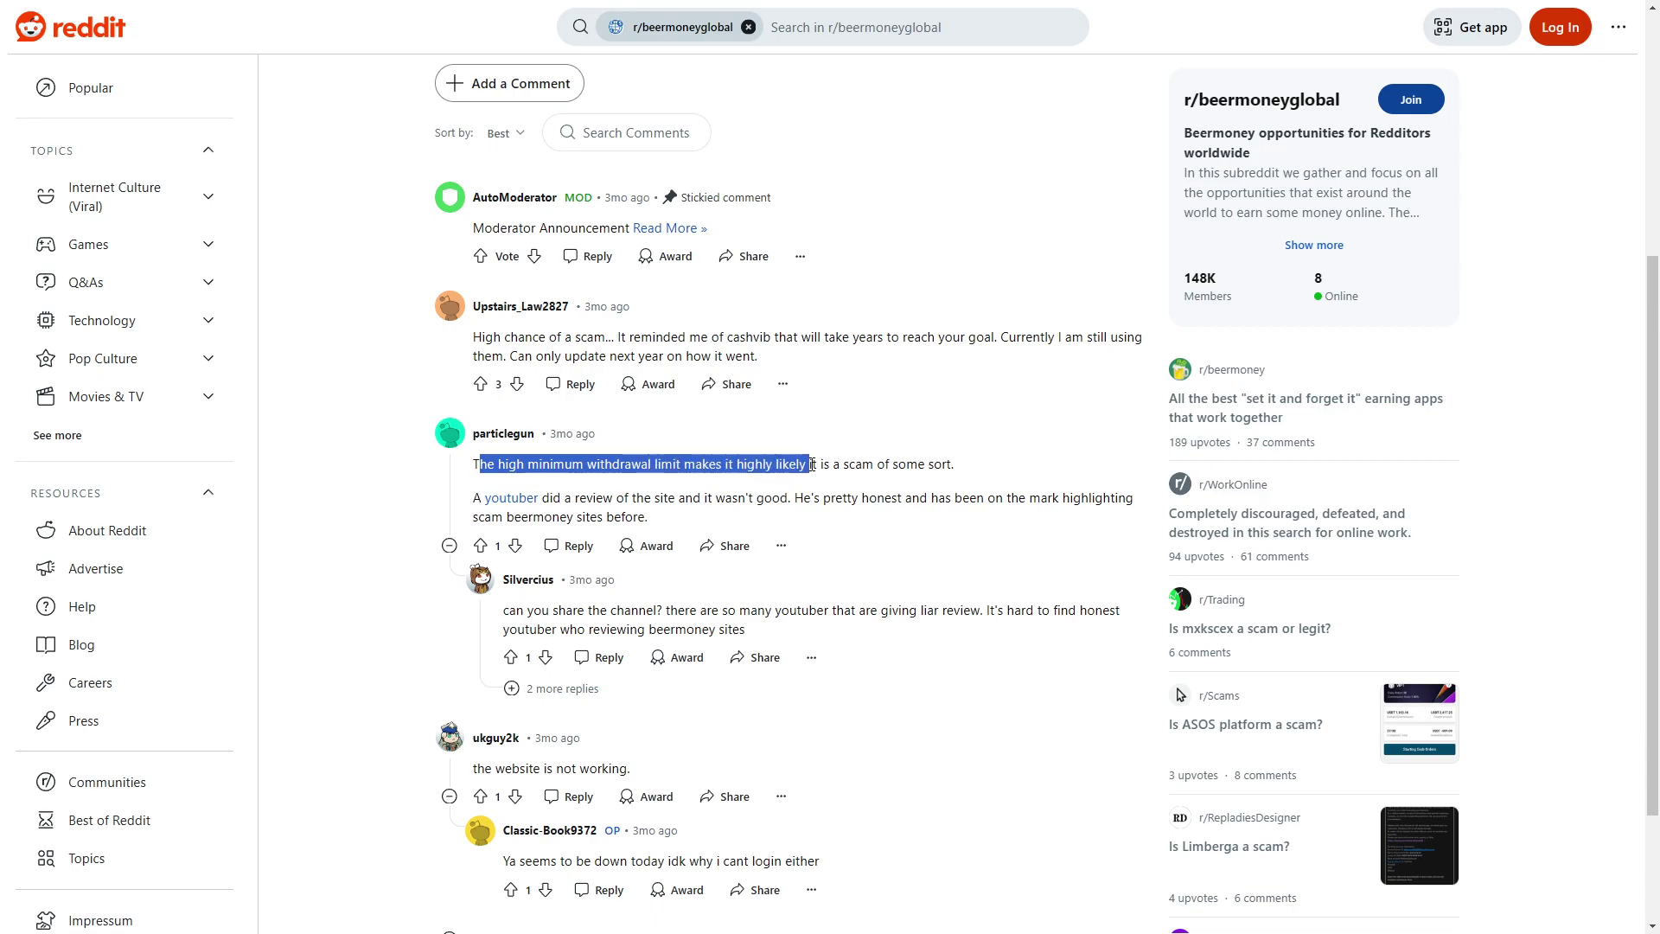
left_click_drag(776, 466, 939, 464)
left_click(942, 464)
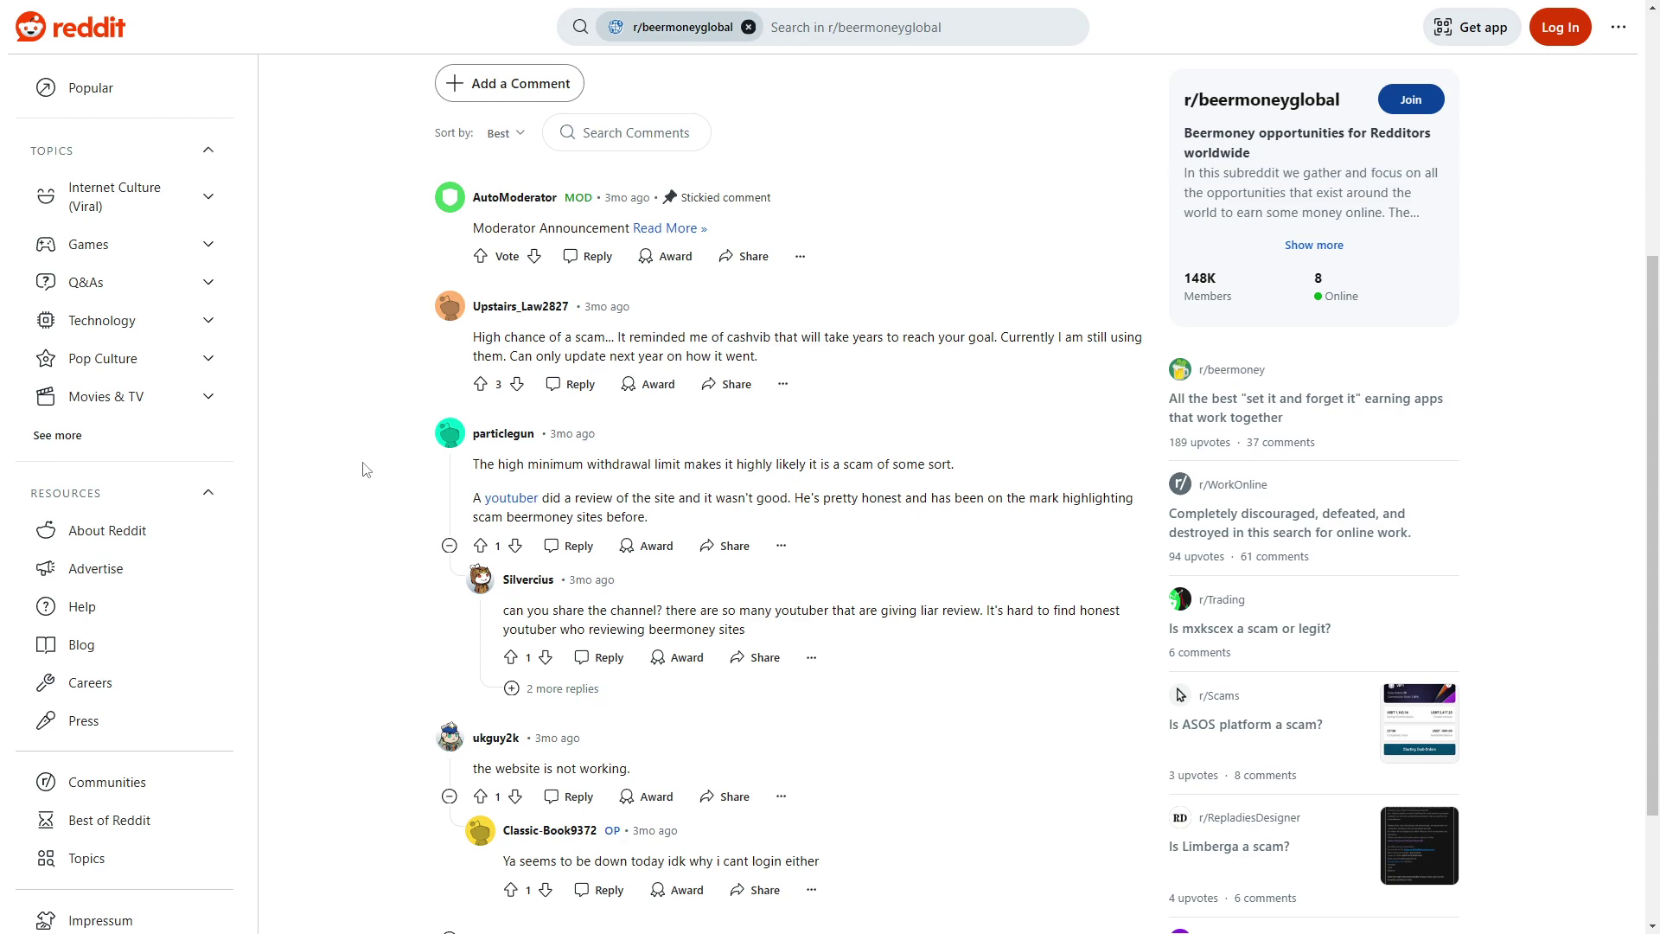
scroll(364, 470, "down", 1)
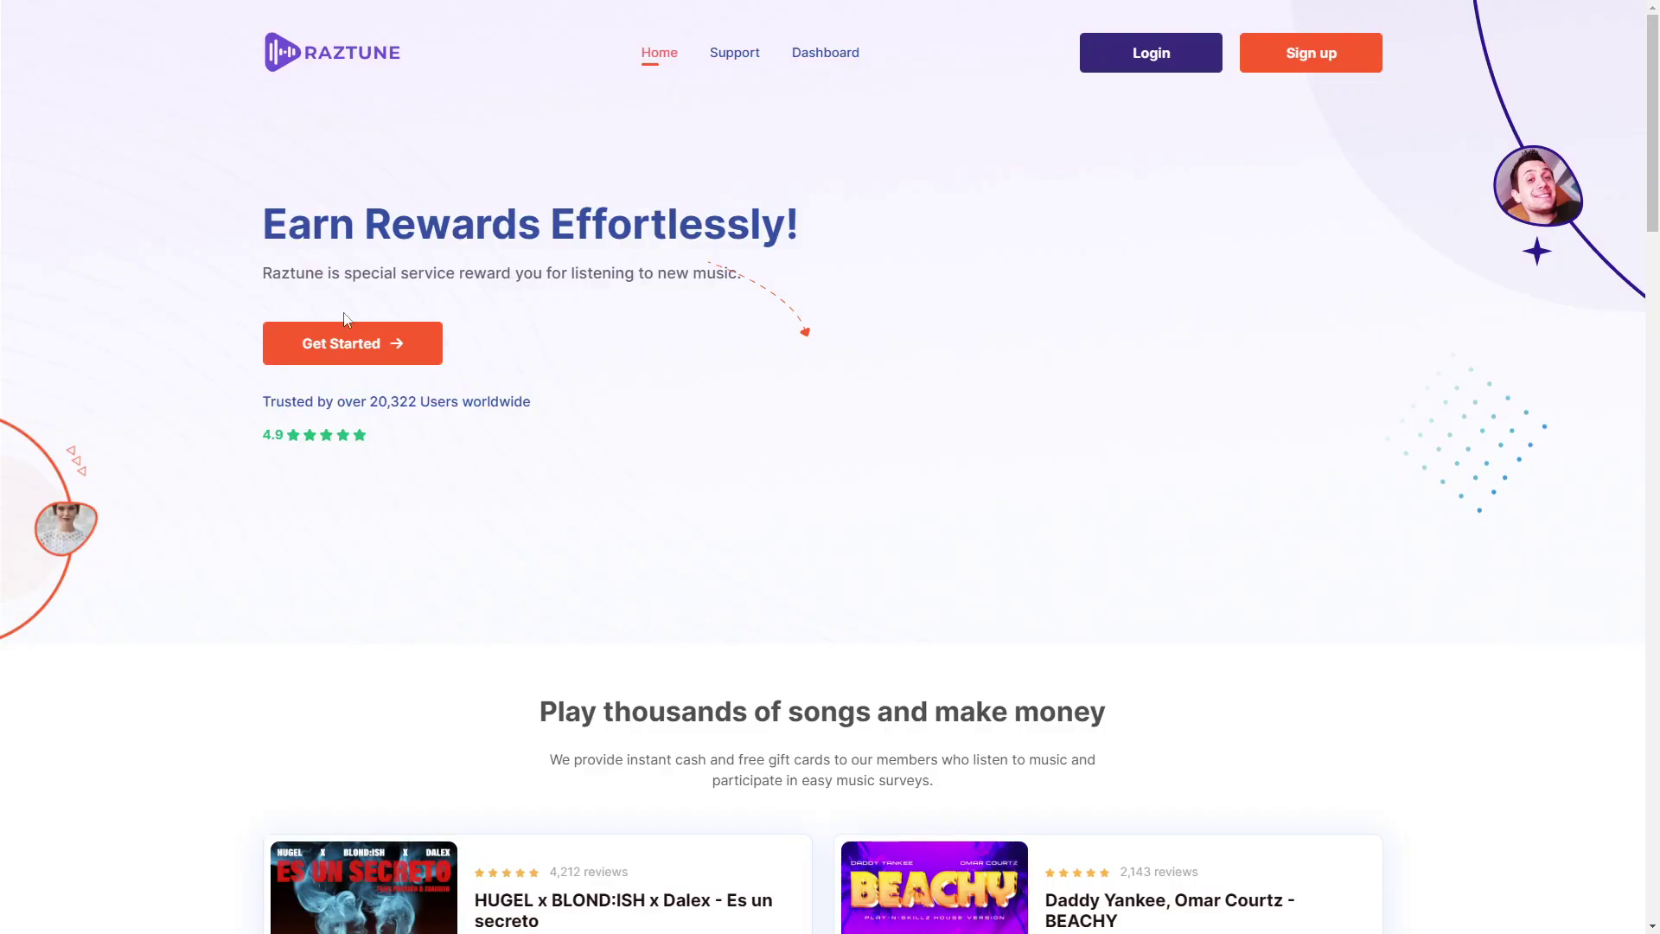
scroll(631, 371, "down", 5)
scroll(645, 382, "down", 3)
scroll(645, 381, "down", 3)
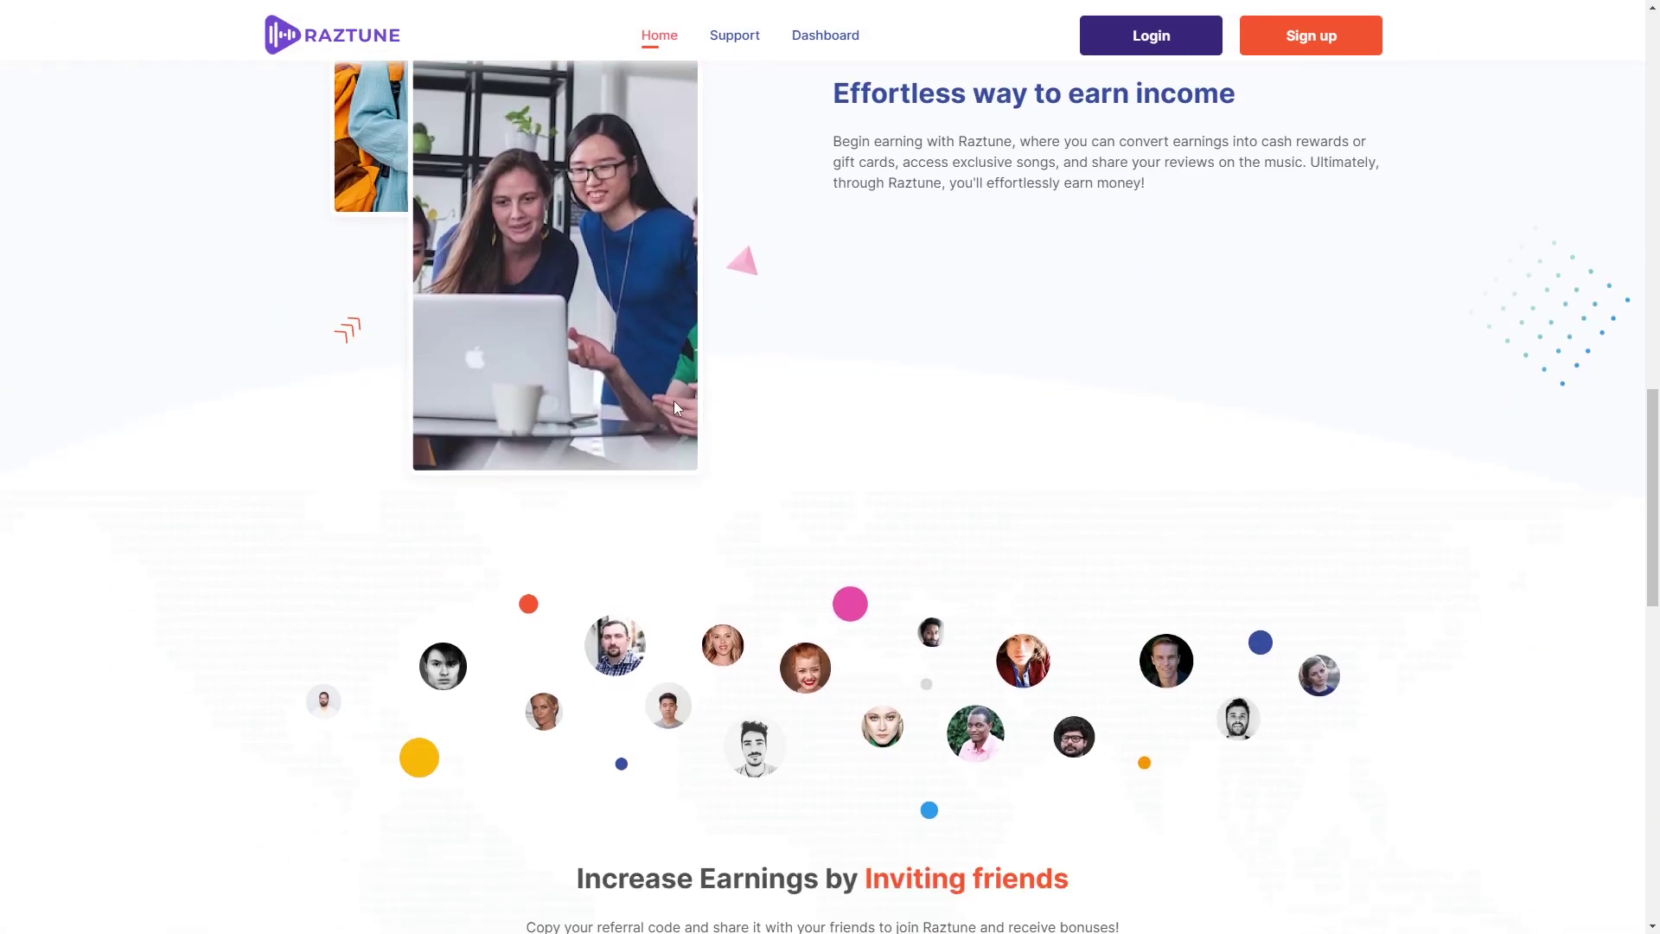
scroll(684, 414, "down", 6)
scroll(685, 420, "up", 2)
scroll(765, 487, "up", 1)
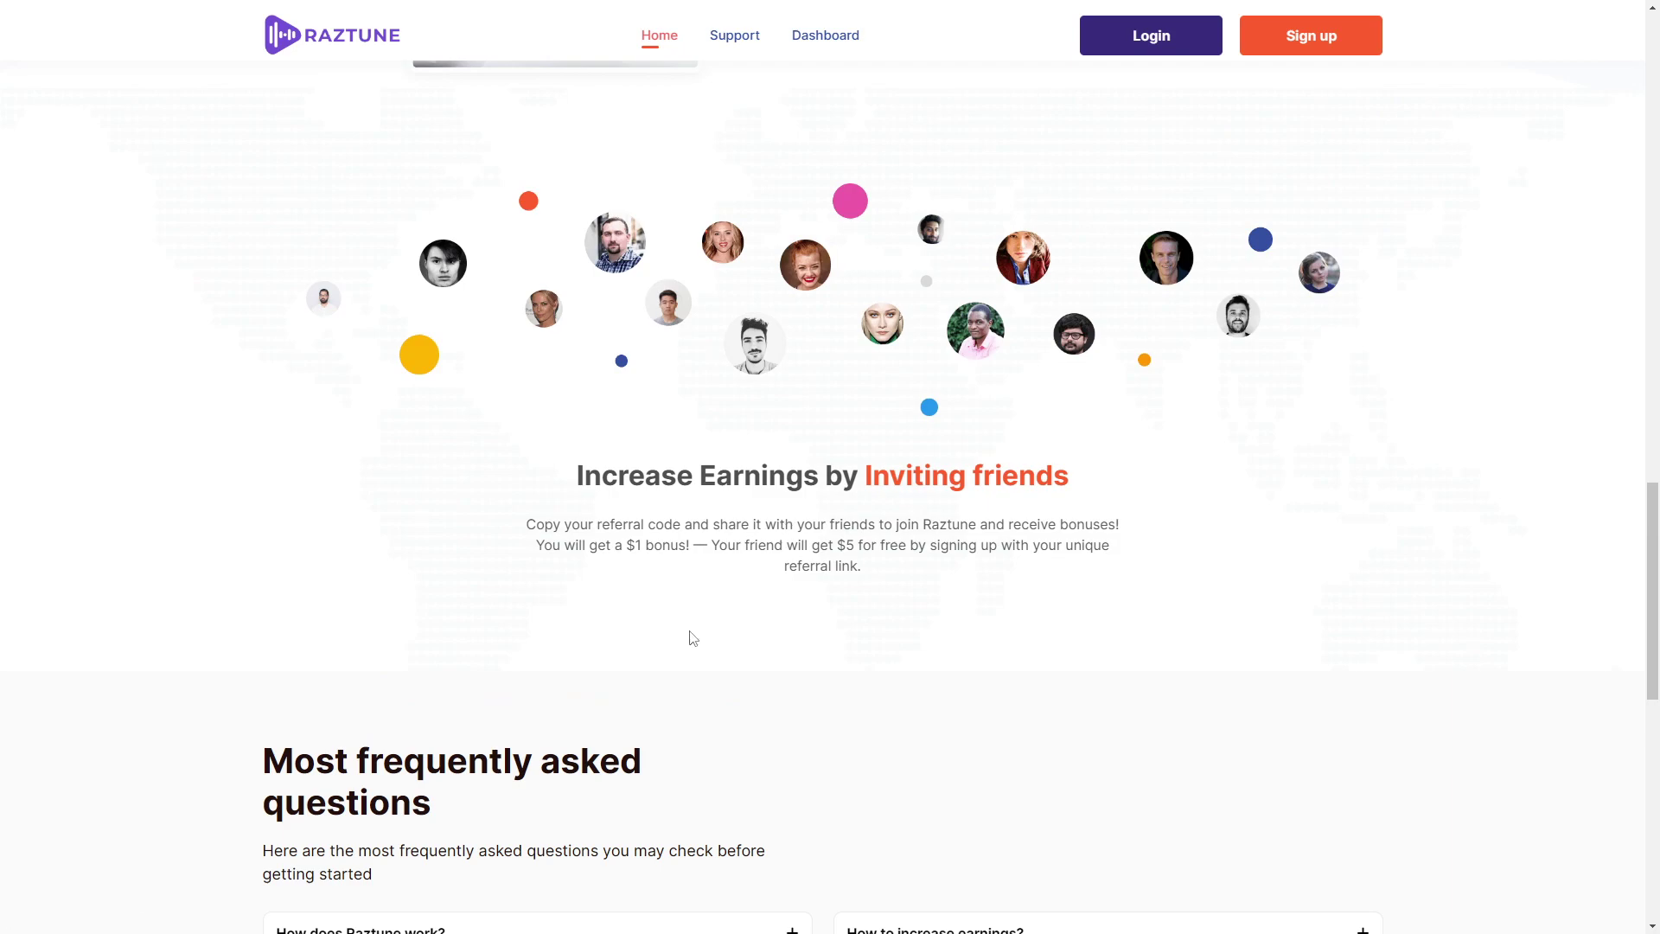
scroll(678, 637, "down", 8)
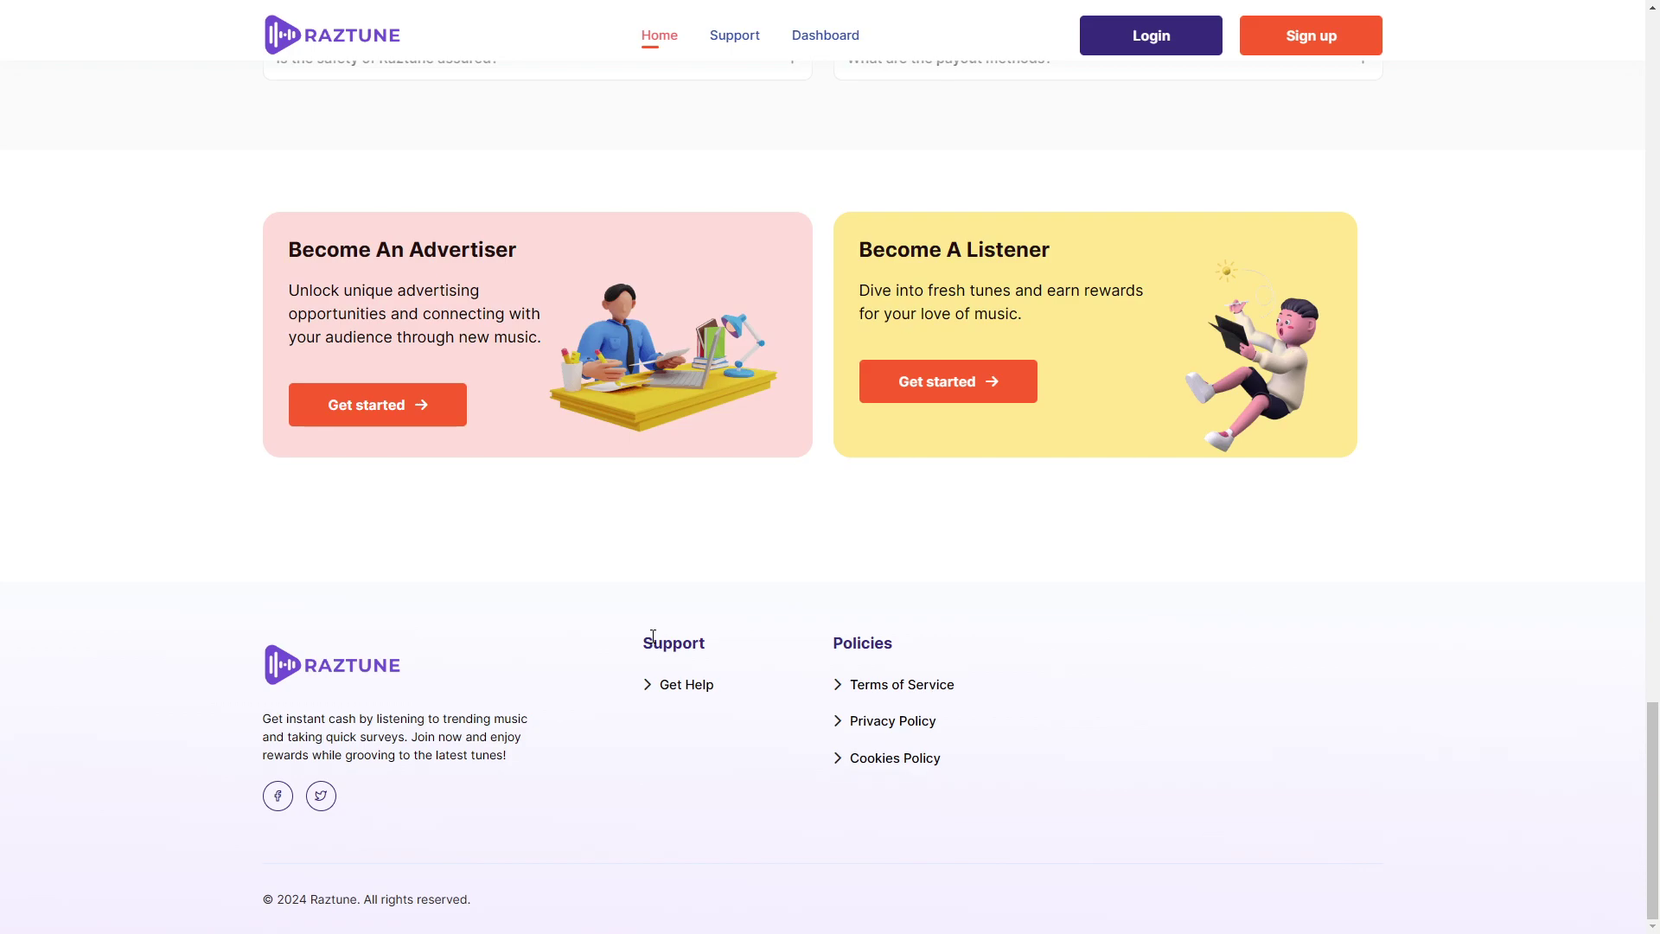
scroll(622, 605, "up", 5)
scroll(593, 532, "up", 10)
scroll(514, 470, "up", 3)
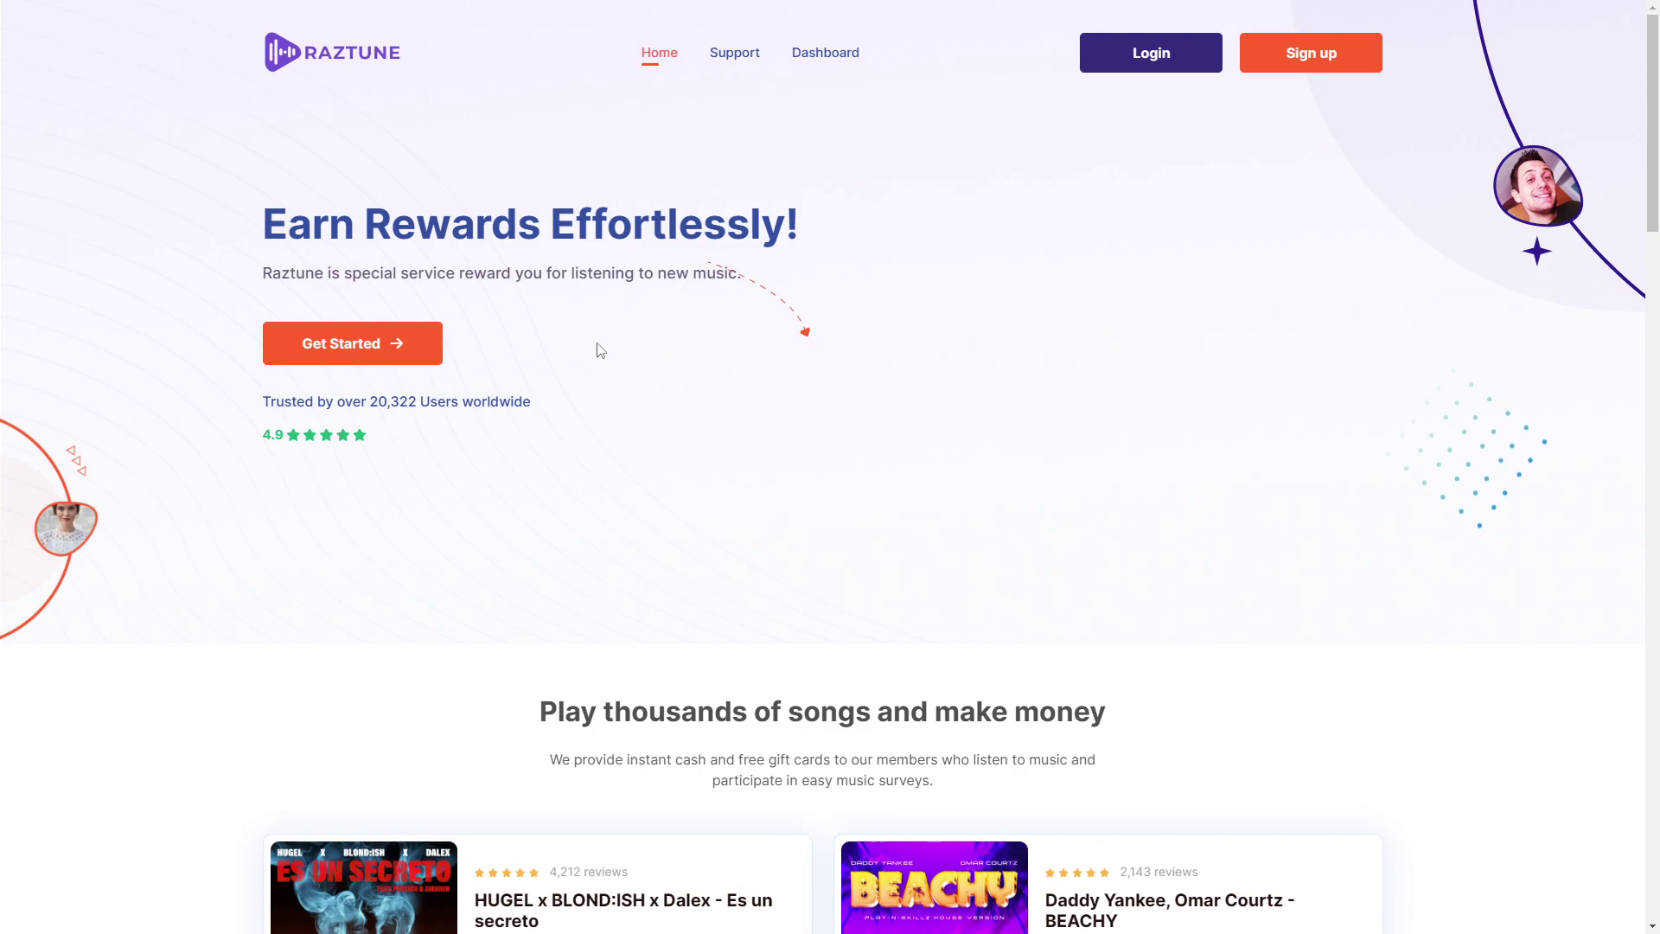